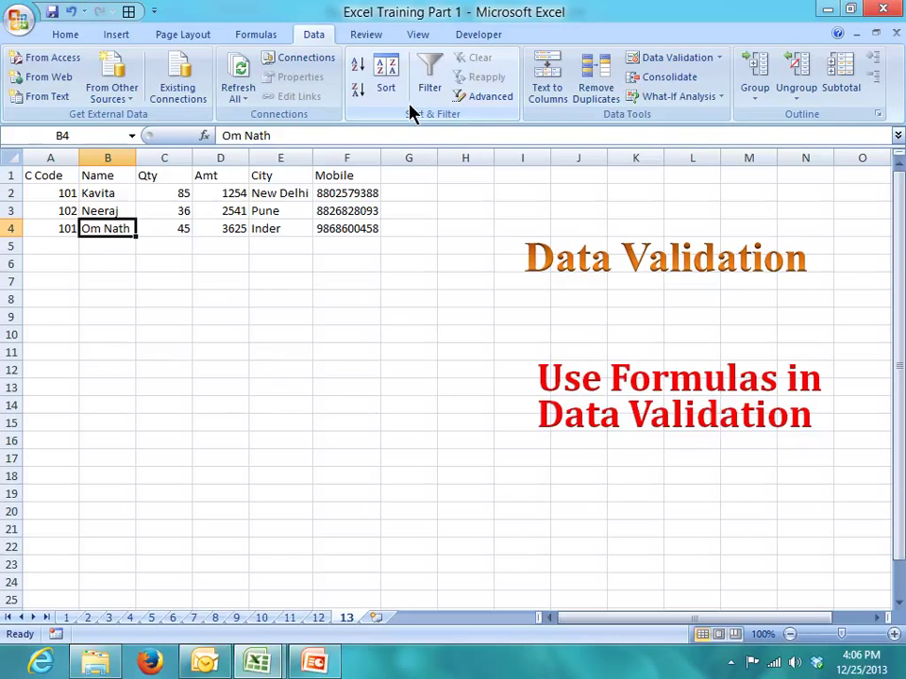
- Check the total of the Amt values in rows 2 and 4
key("Left")
key("Up")
key("Up")
key("Up")
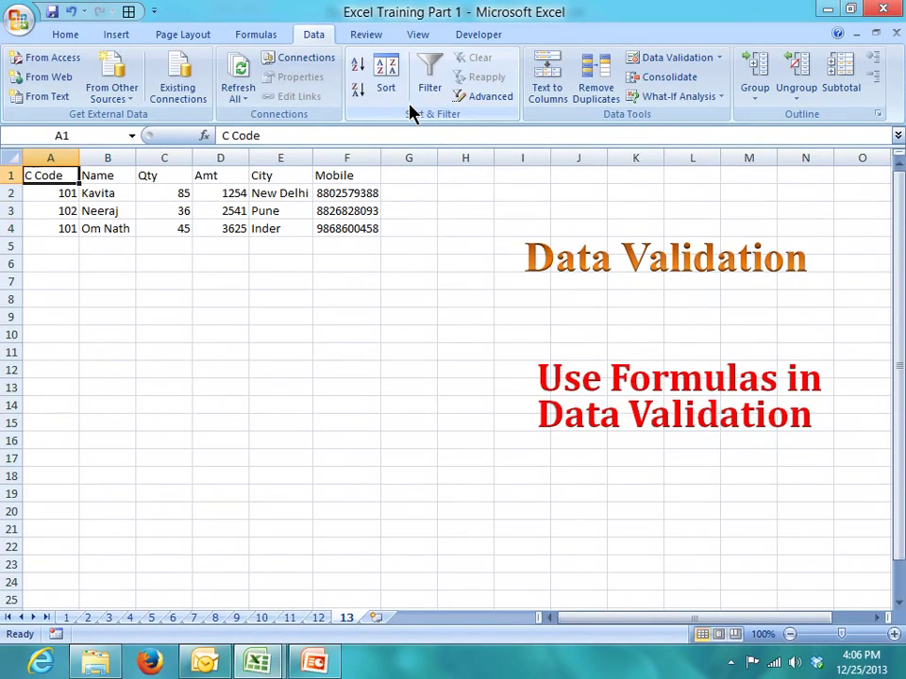
key("Down")
key("Down")
key("Down")
key("Down")
key("Down")
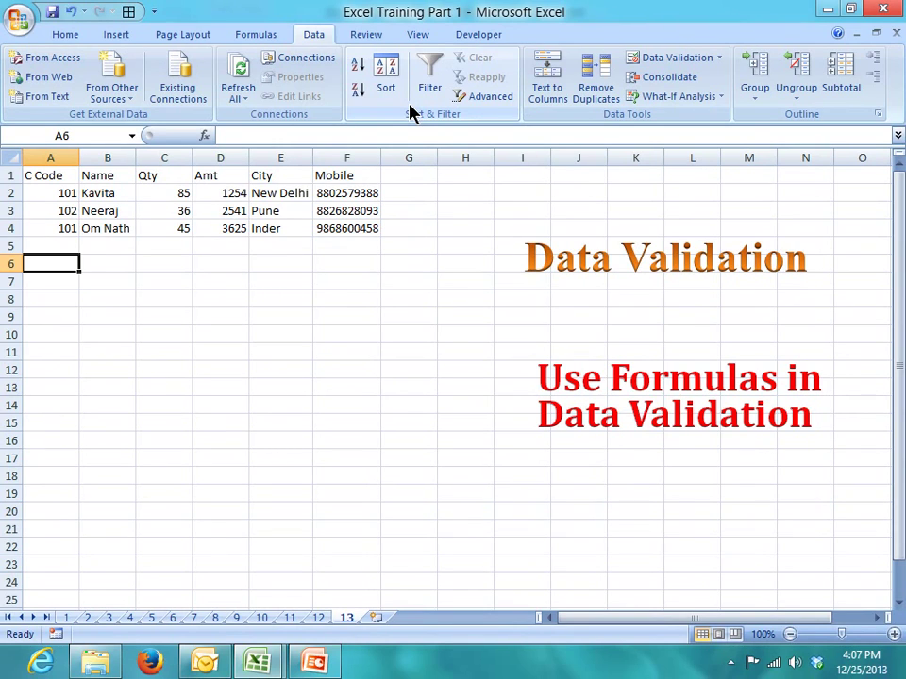
key("Up")
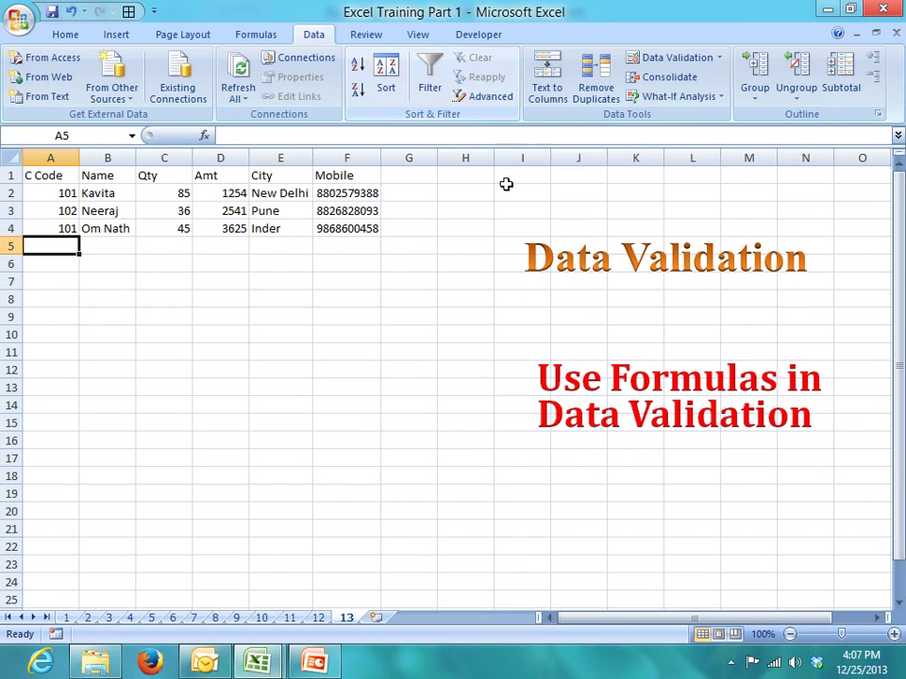
left_click(229, 227)
left_click(243, 193, "ctrl")
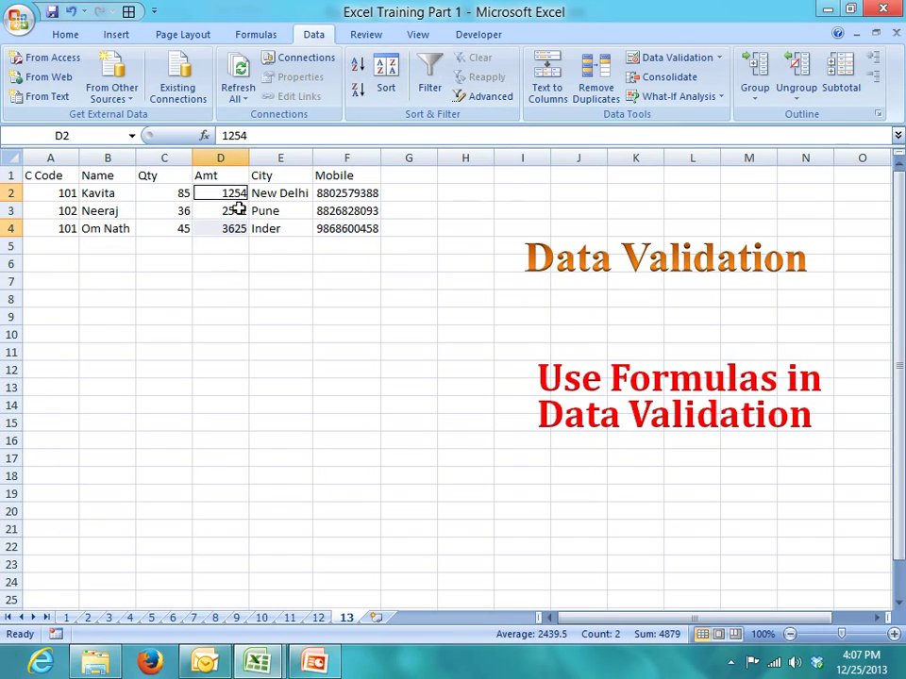
- Enter a trial code 101 in row 5, try an amount beside it, then cancel it
left_click(57, 247)
type("101")
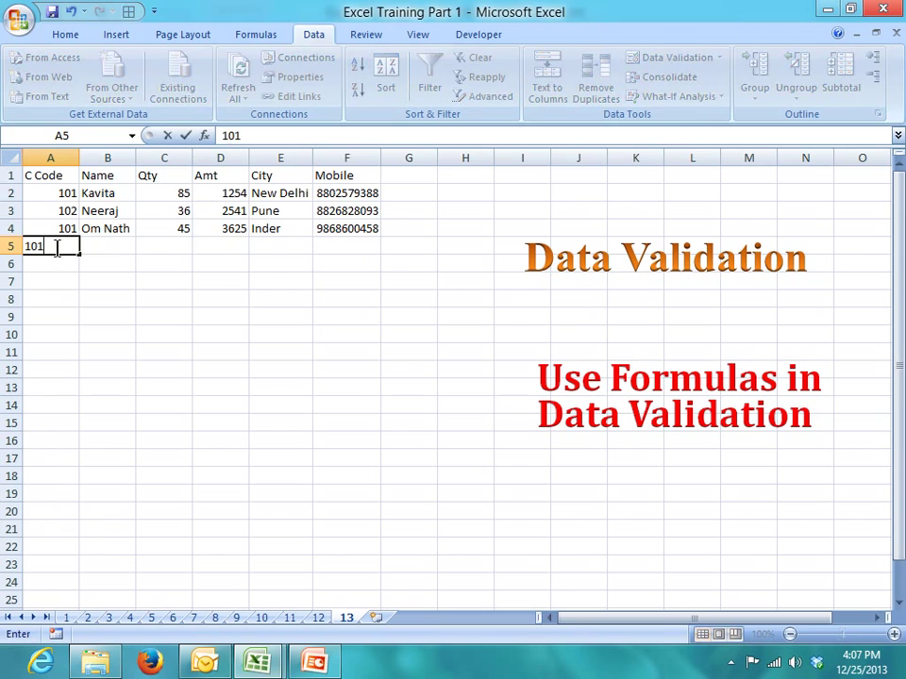
key("Return")
key("Up")
key("Right")
key("Right")
key("Right")
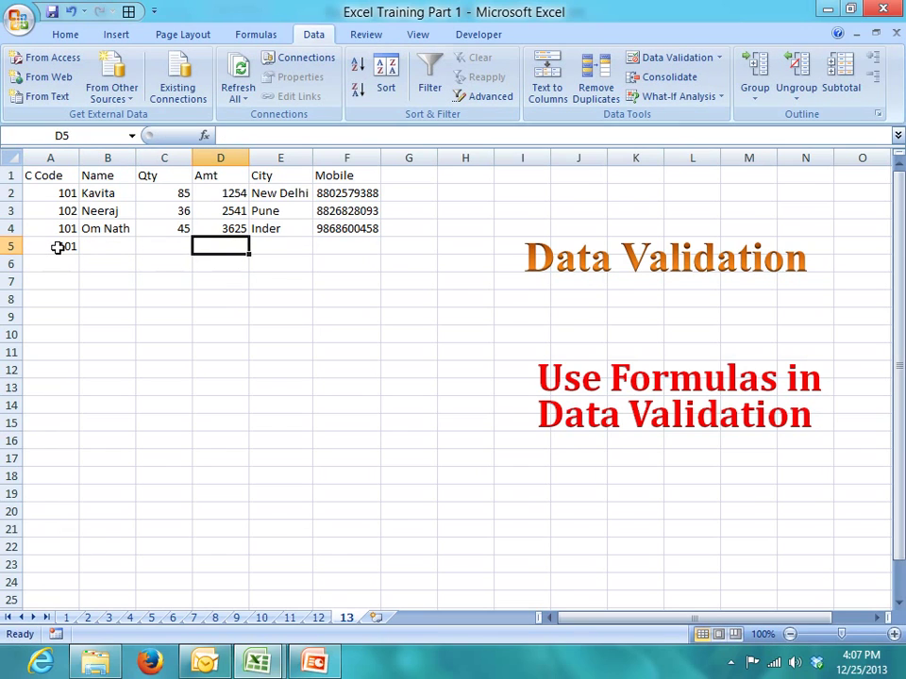
type("53000")
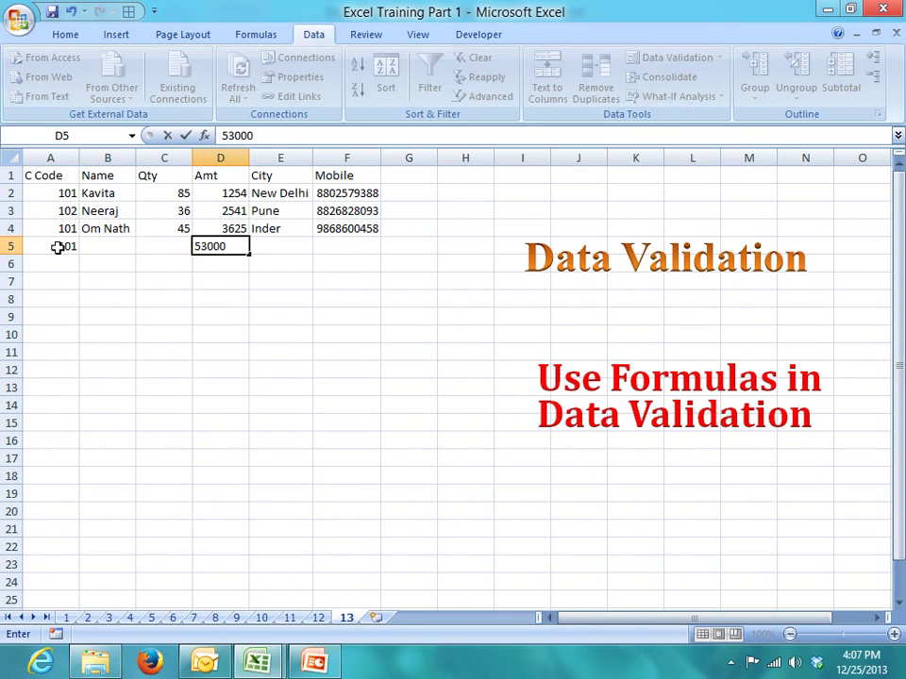
key("BackSpace")
key("Escape")
- Clear the trial 101 code from row 5
key("Left")
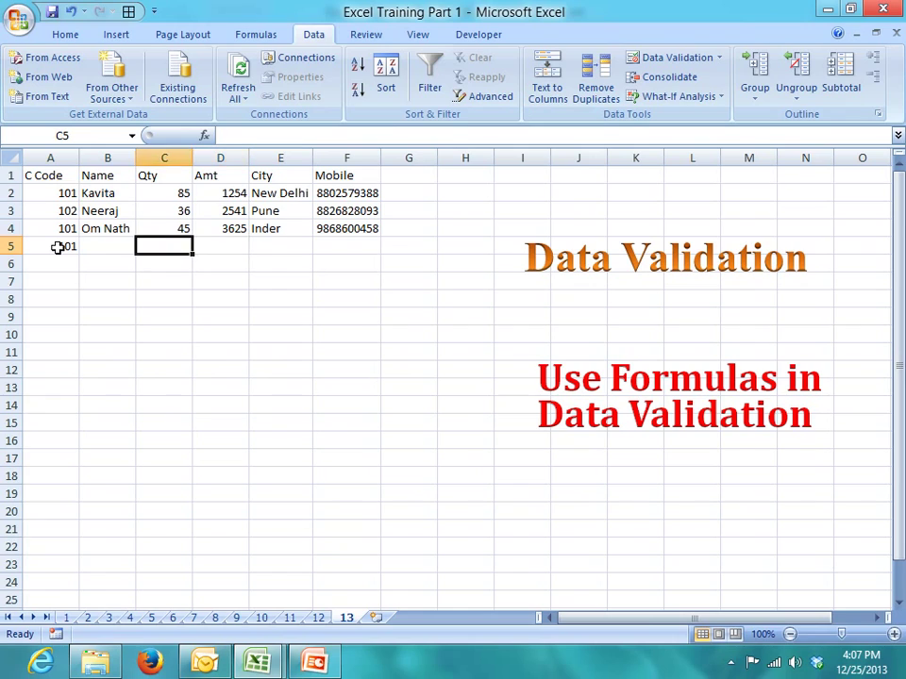
key("Left")
key("Left")
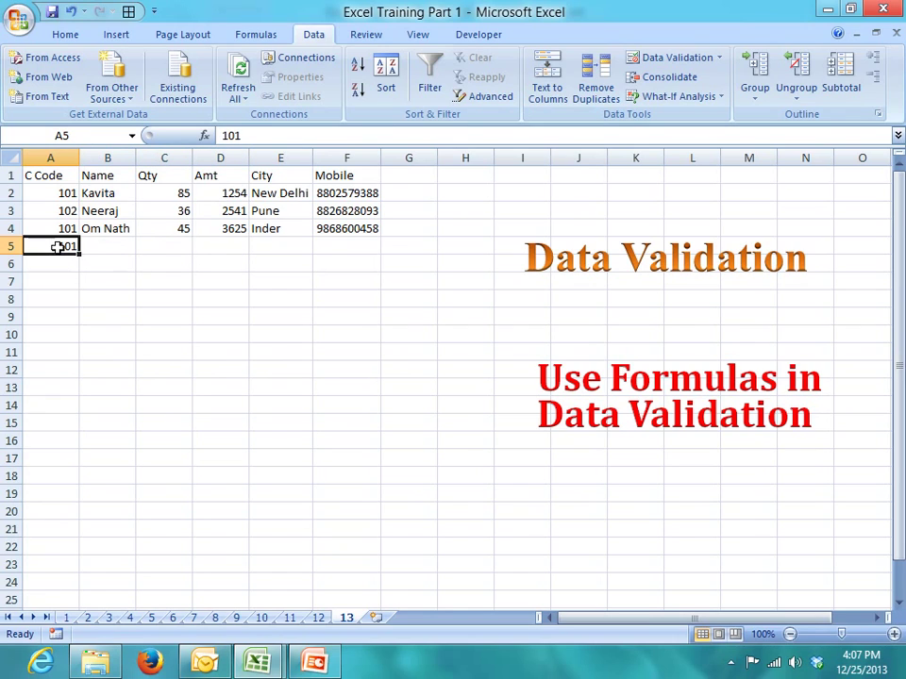
key("Delete")
key("Right")
key("Right")
key("Right")
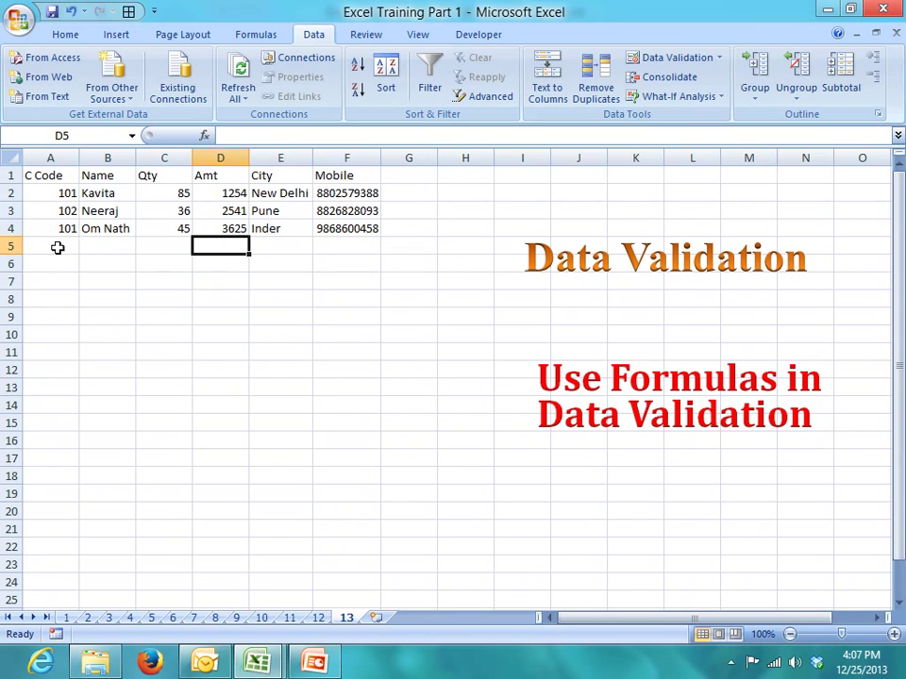
key("Down")
- Put 101 in B6 and =SUMIF(A:A,B6,D:D) in C6, giving 4879
key("Left")
key("Left")
type("101")
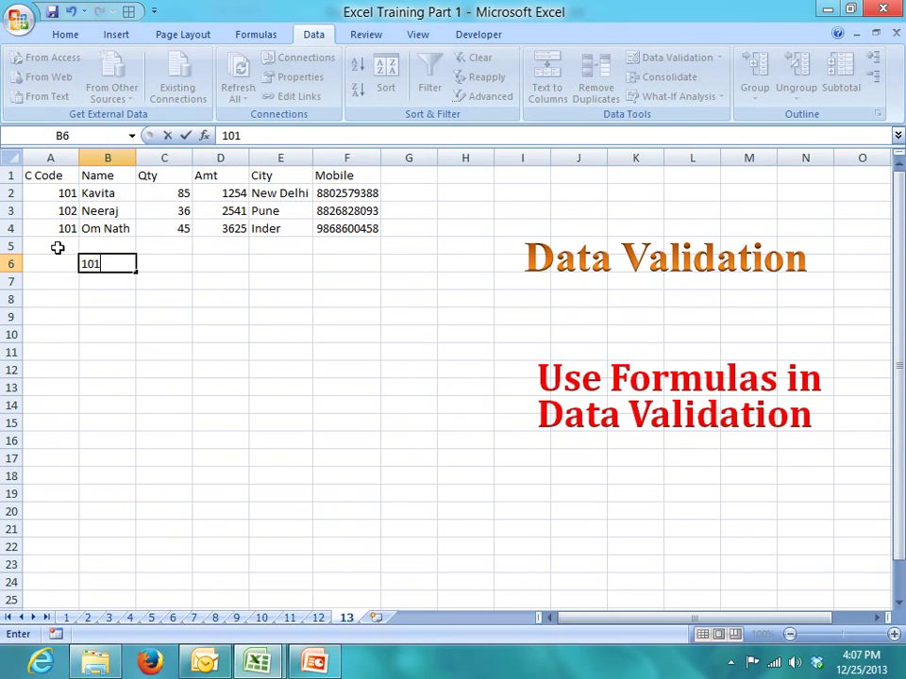
key("Tab")
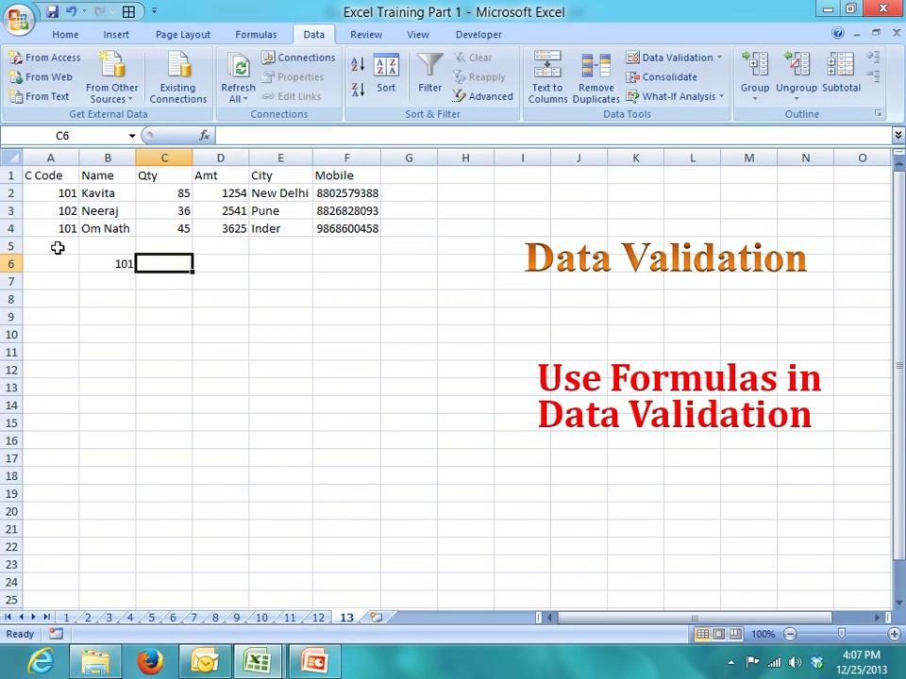
type("=su")
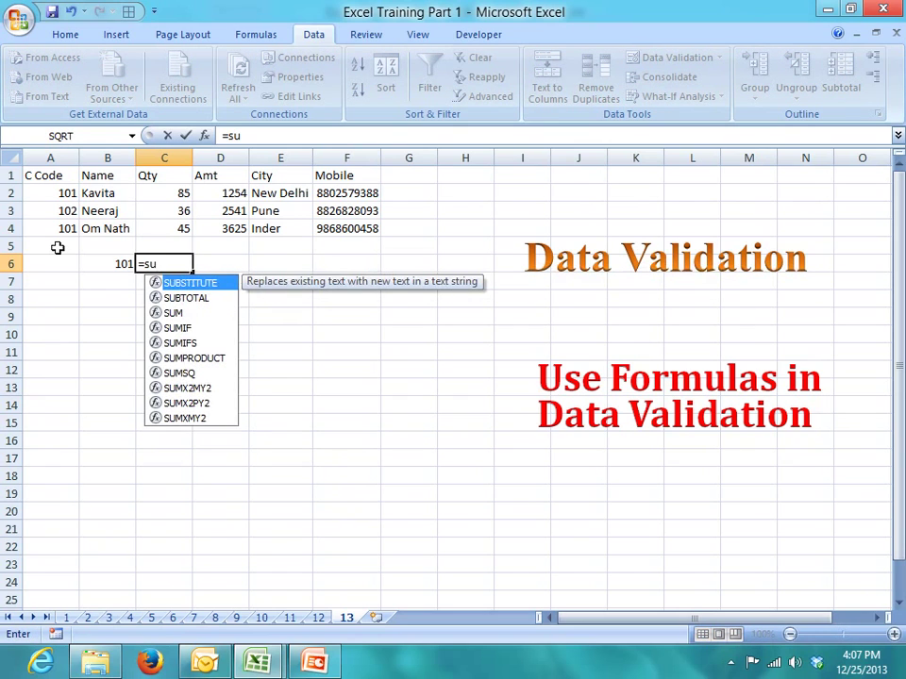
type("m")
key("Down")
key("Tab")
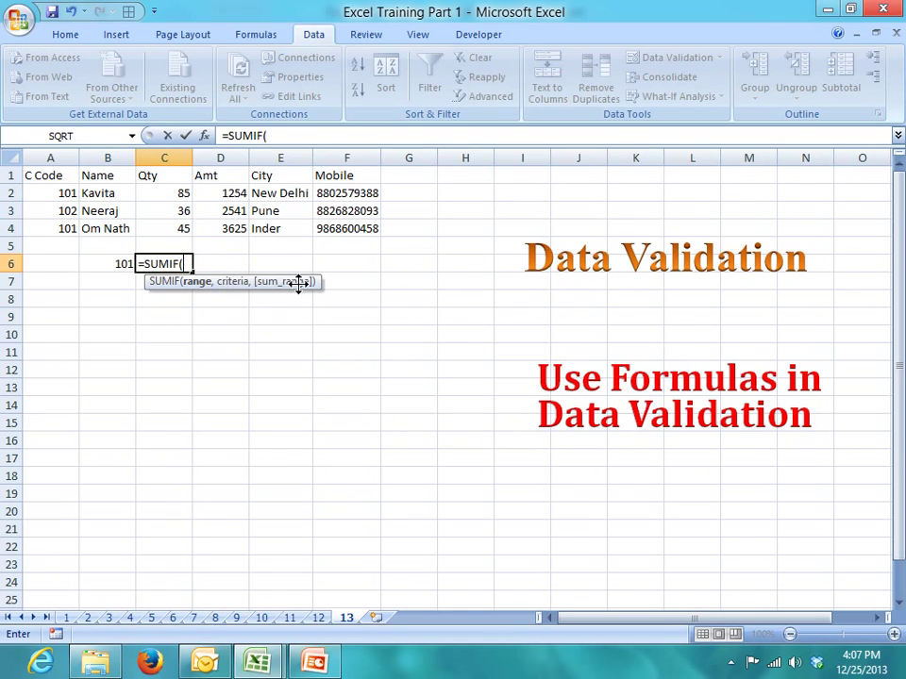
left_click(57, 157)
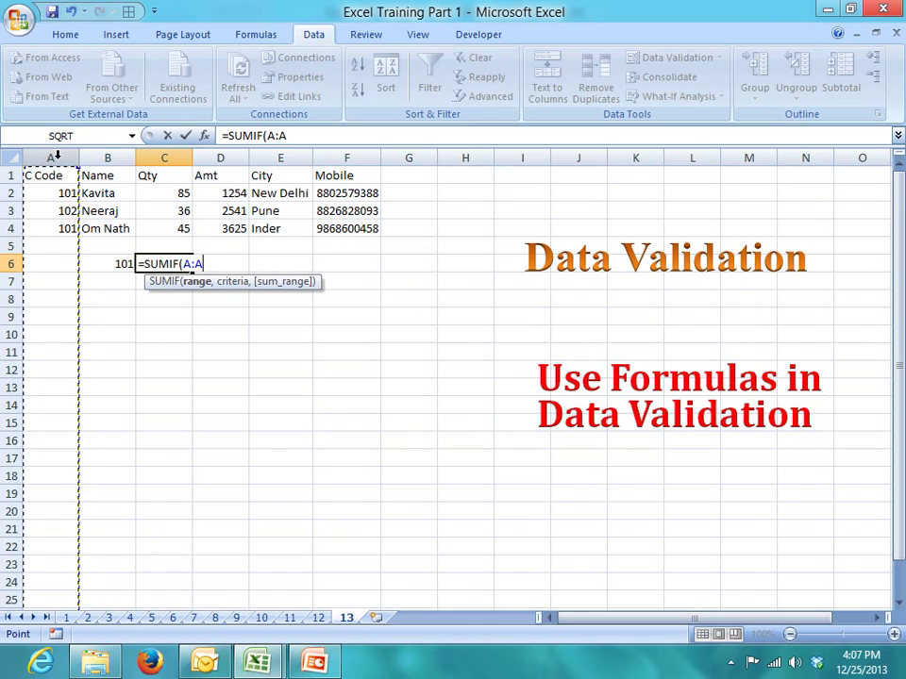
type(",")
left_click(123, 269)
type(",")
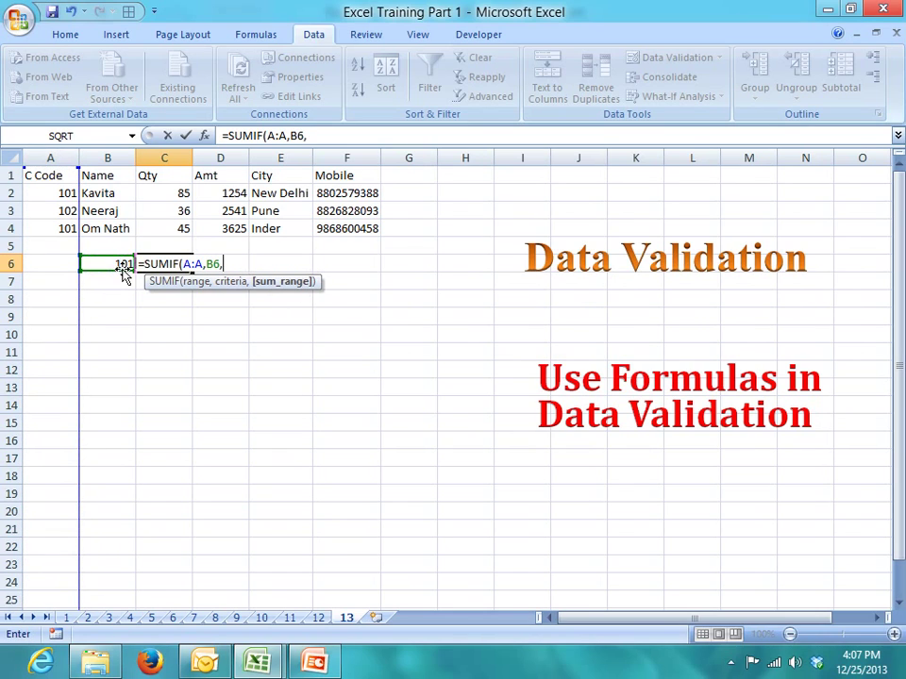
left_click(238, 158)
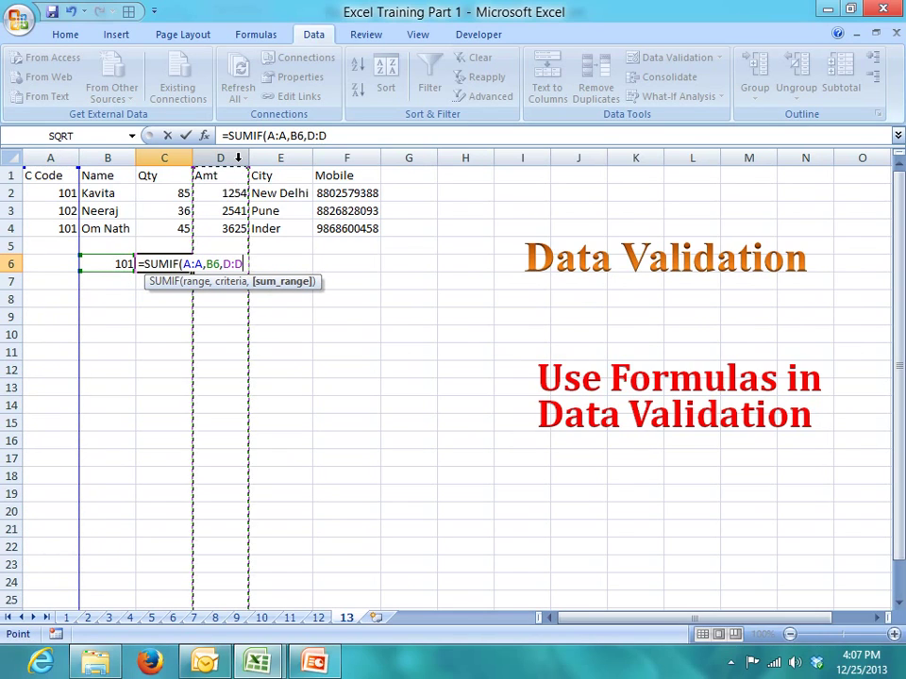
key("Return")
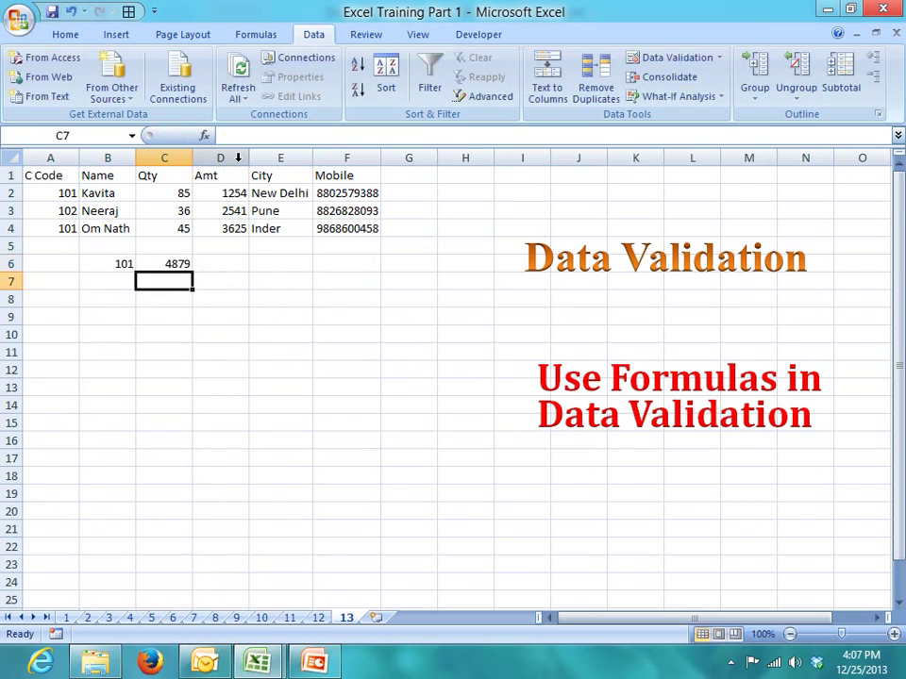
- Review the SUMIF formula in C6 without changing it
key("Up")
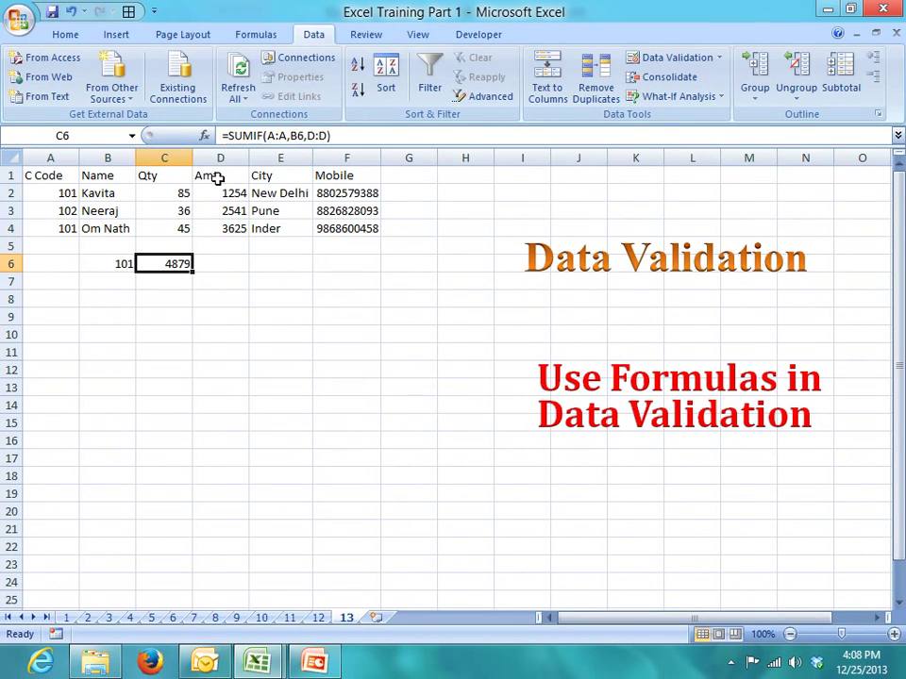
left_click(256, 137)
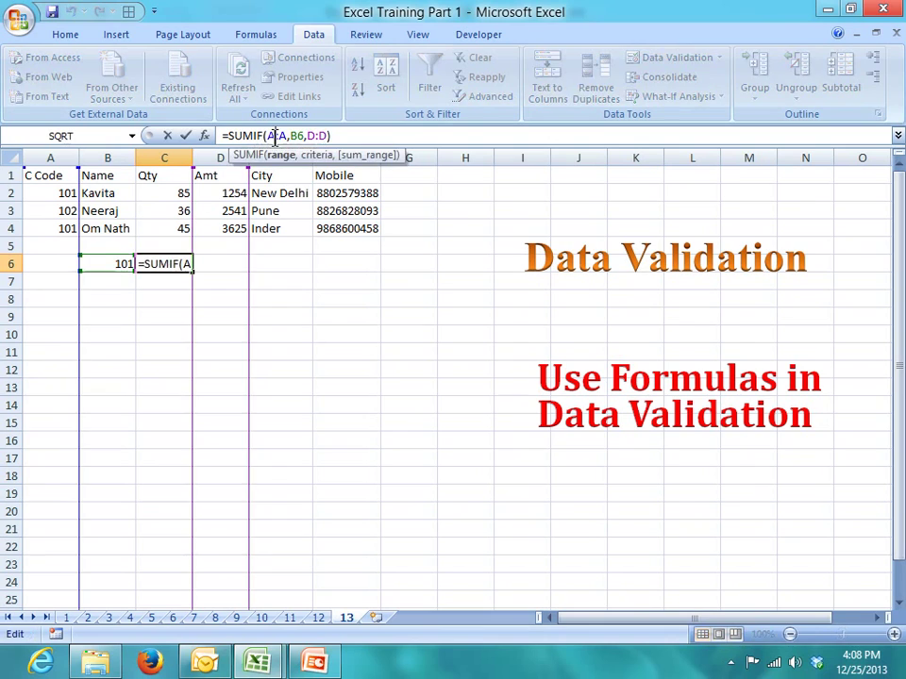
key("Escape")
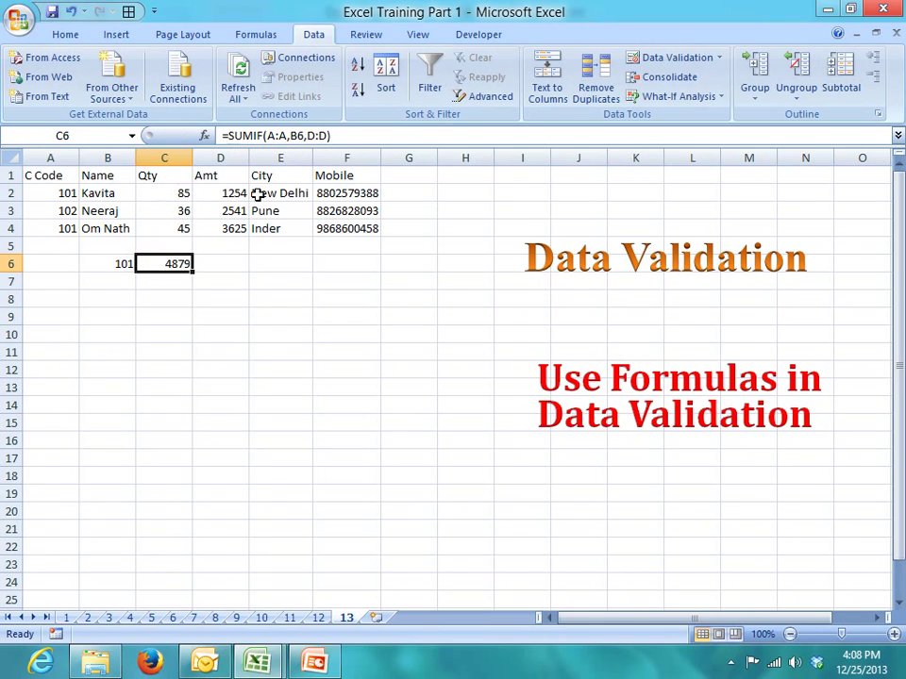
left_click(231, 193)
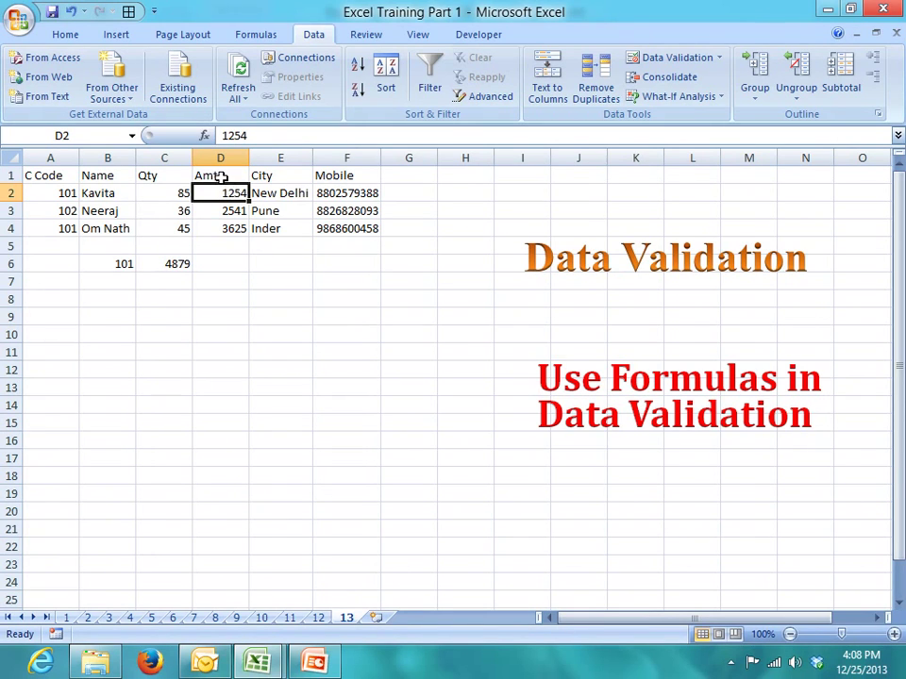
- For cell D2, set the Data Validation Allow type to Custom with the formula box ready
left_click(219, 176)
left_click(220, 158)
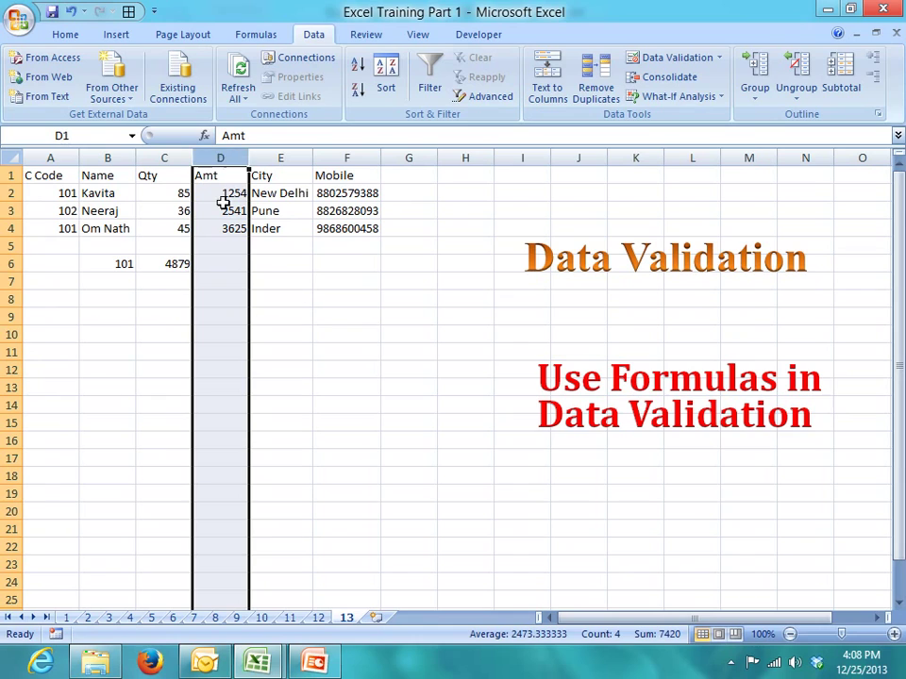
left_click(227, 194)
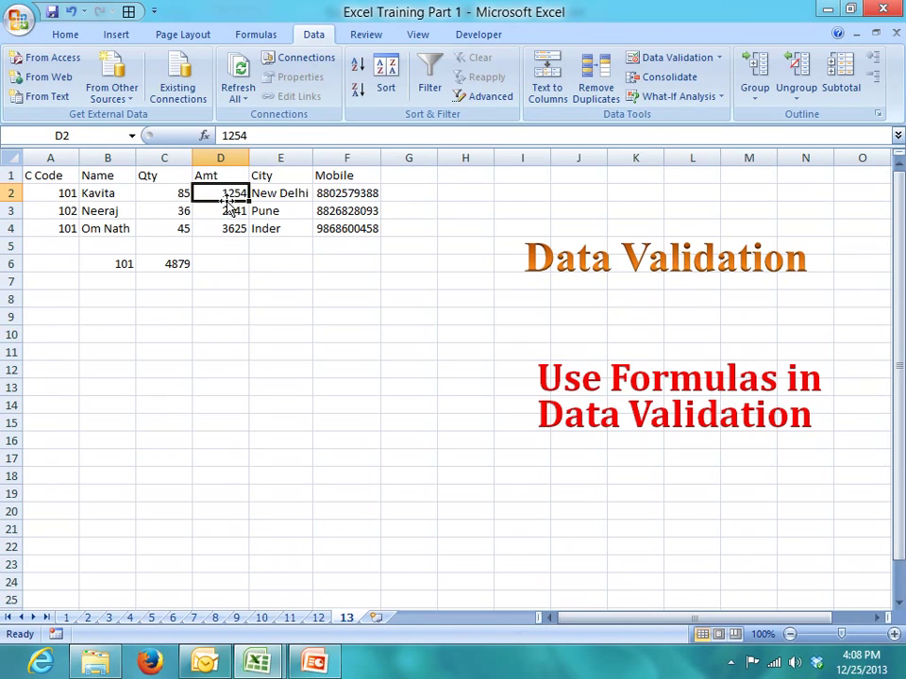
left_click(674, 60)
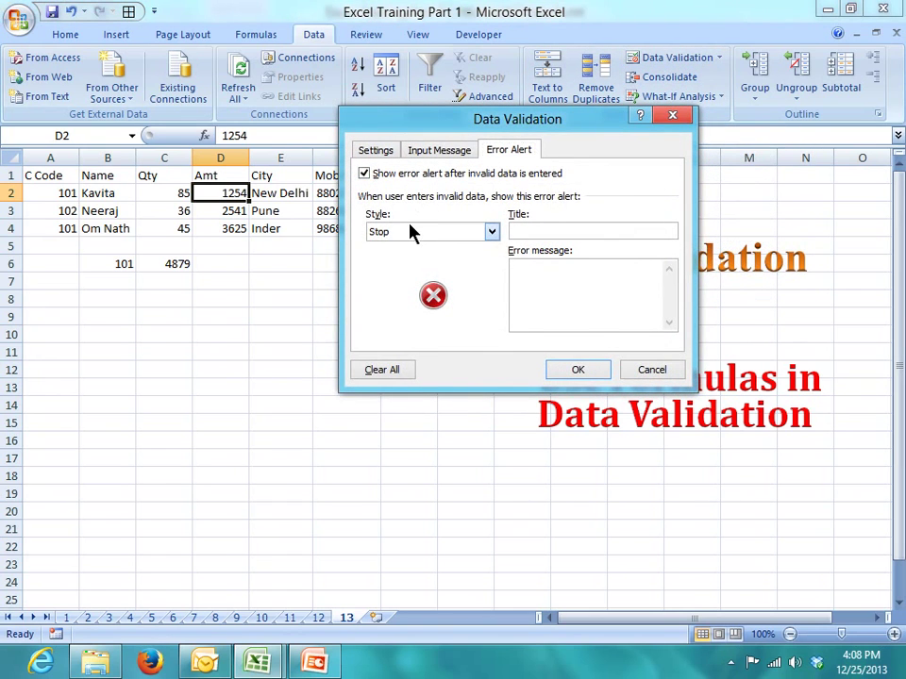
left_click(412, 231)
left_click(412, 235)
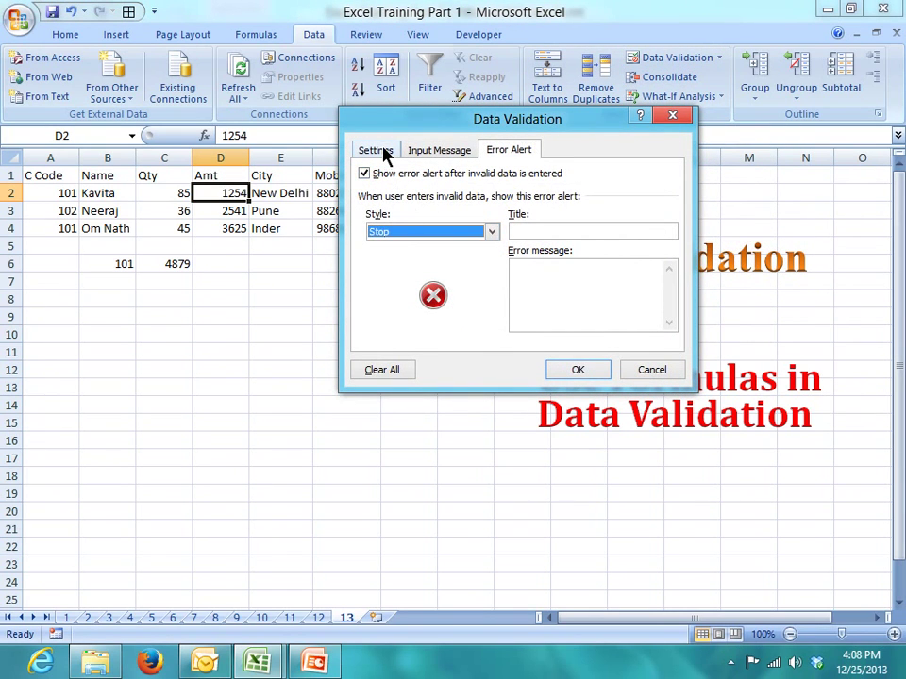
left_click(382, 151)
left_click(386, 209)
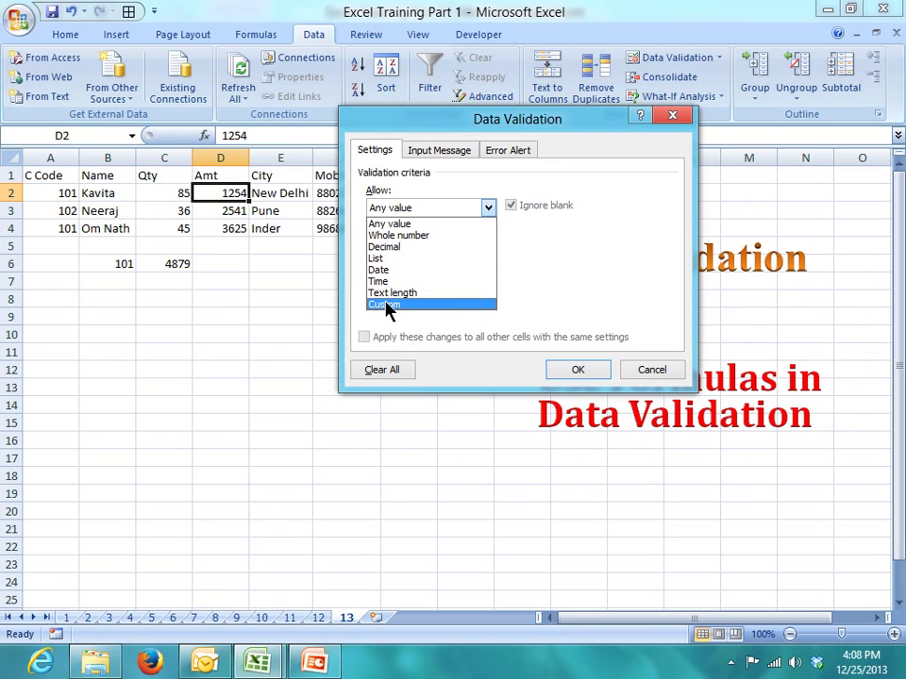
left_click(385, 305)
left_click(385, 280)
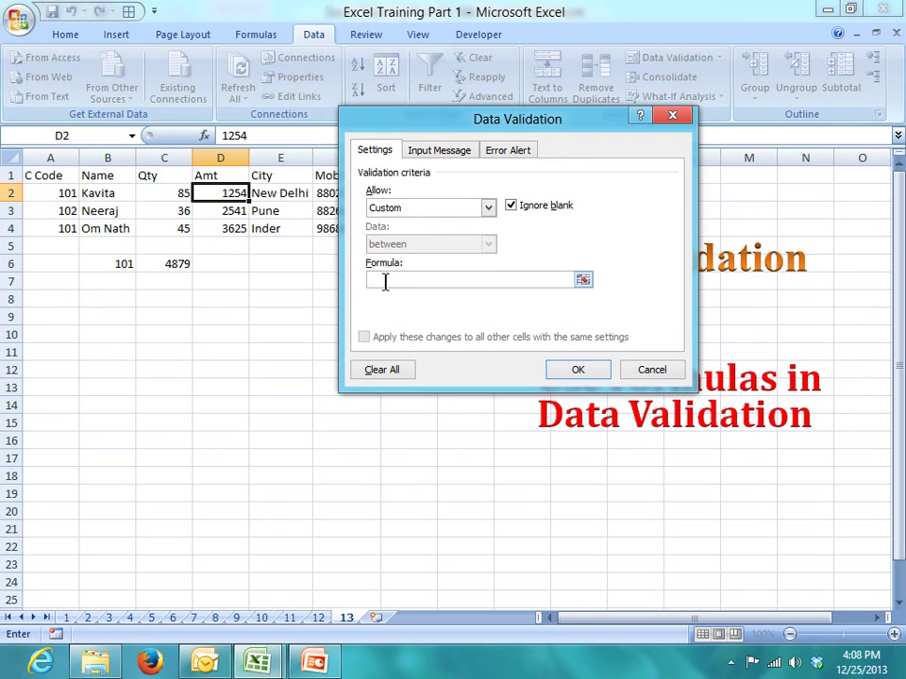
- Enter the custom validation formula =sumif(A:A,A2,D:D)<=10000
type("=sumif(")
left_click(54, 158)
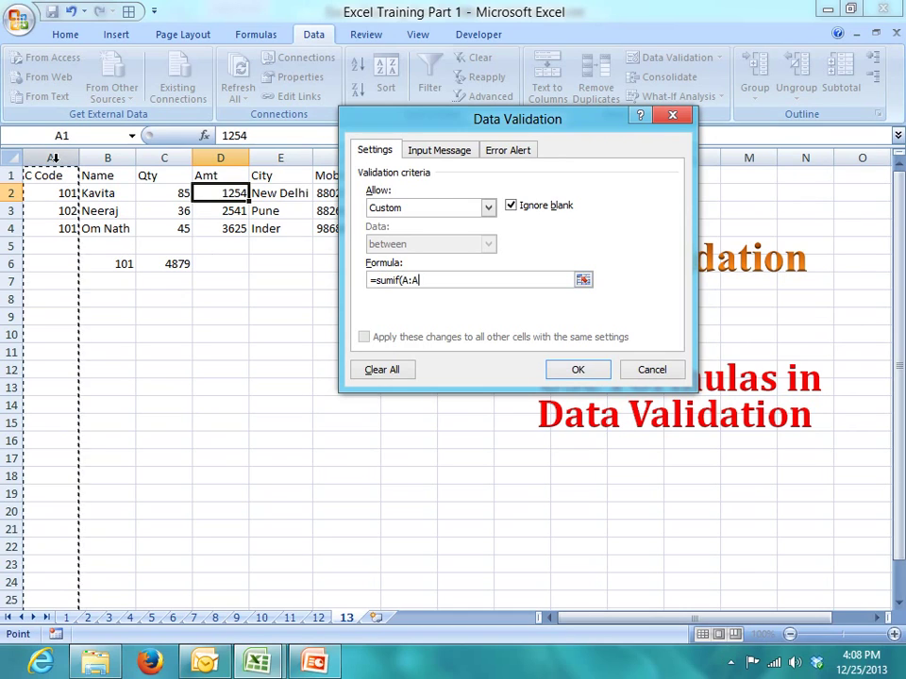
type(",")
left_click(48, 193)
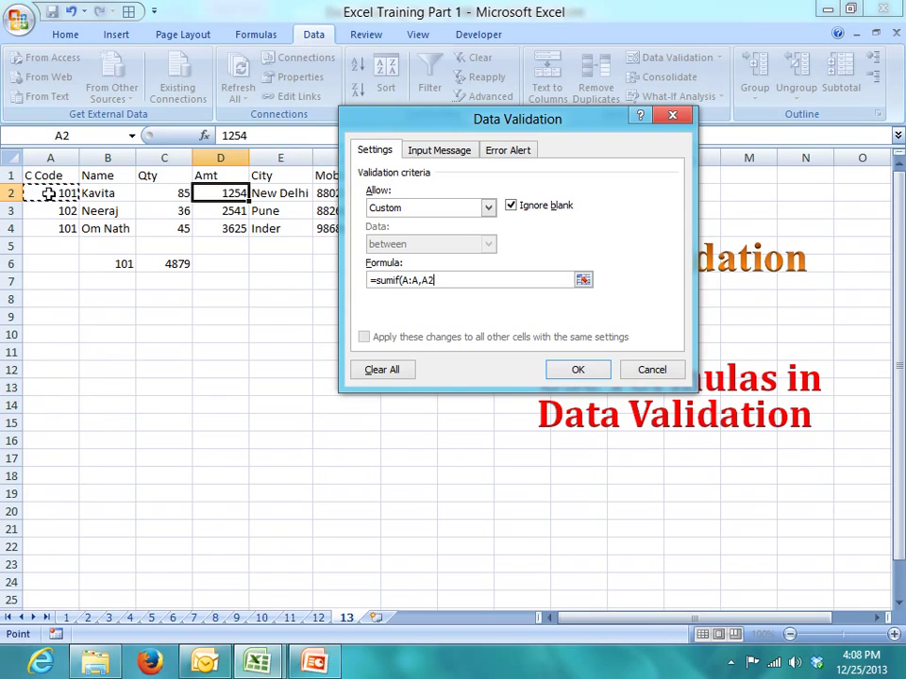
type(",")
left_click(221, 158)
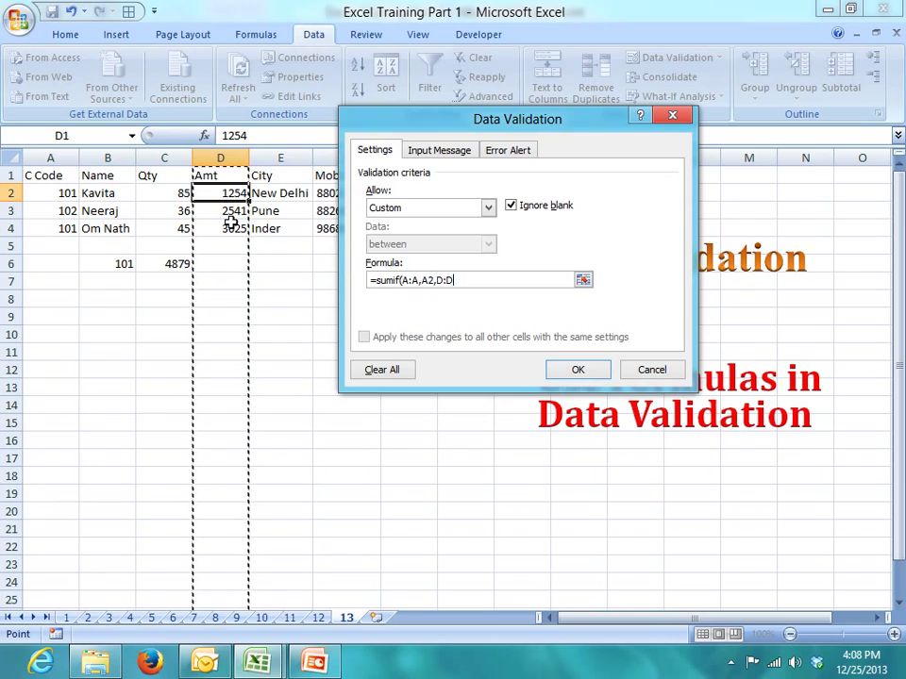
type(")")
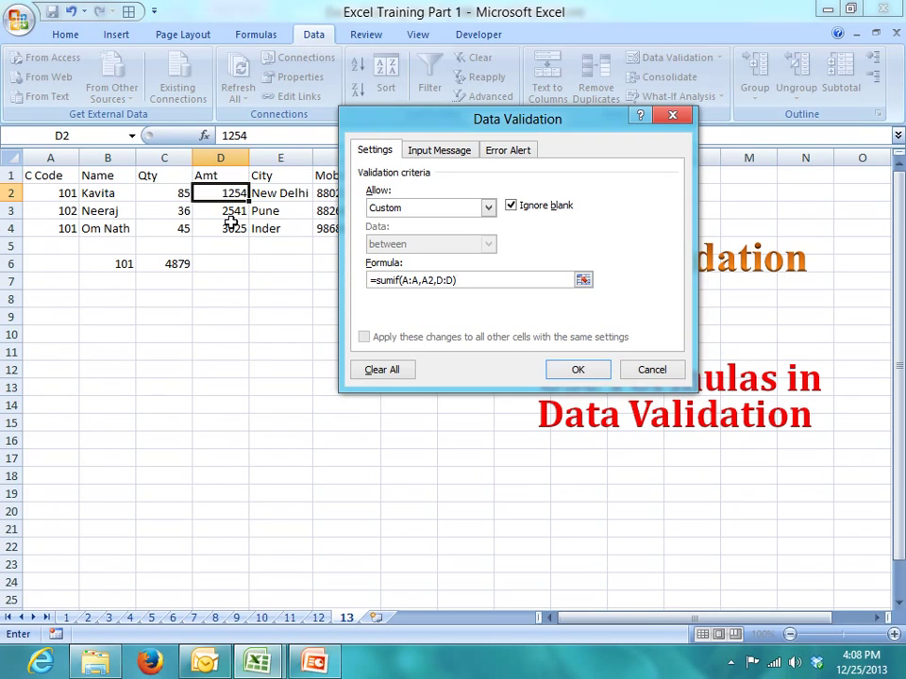
type("<=10000")
- Title the Stop error alert 'Limite Over'
left_click(515, 150)
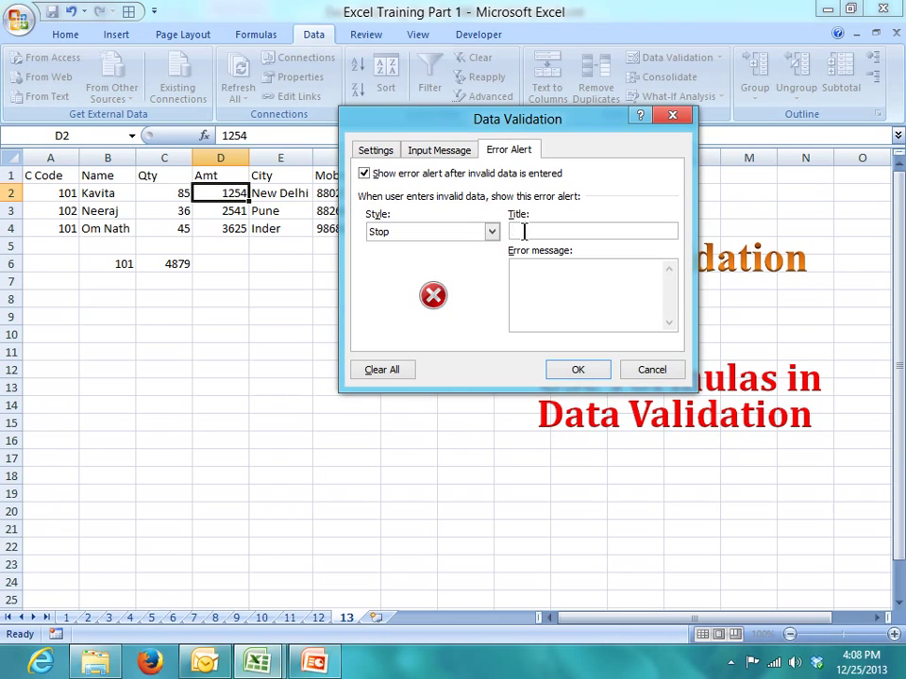
type("Limite Over")
- Confirm D2's rule and paste only its validation down column D via Paste Special
left_click(545, 294)
left_click(573, 372)
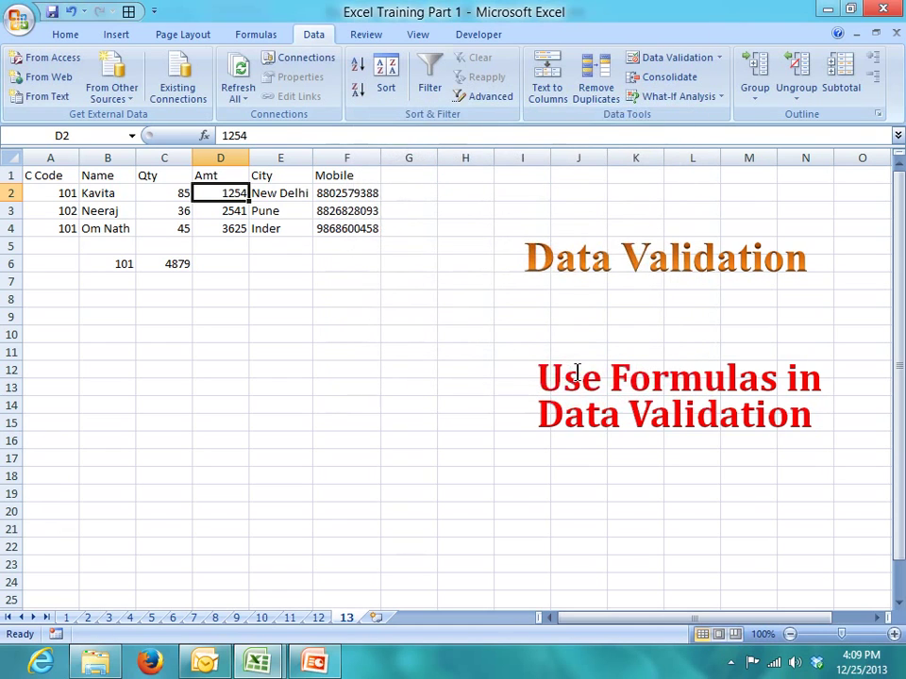
key("ctrl+c")
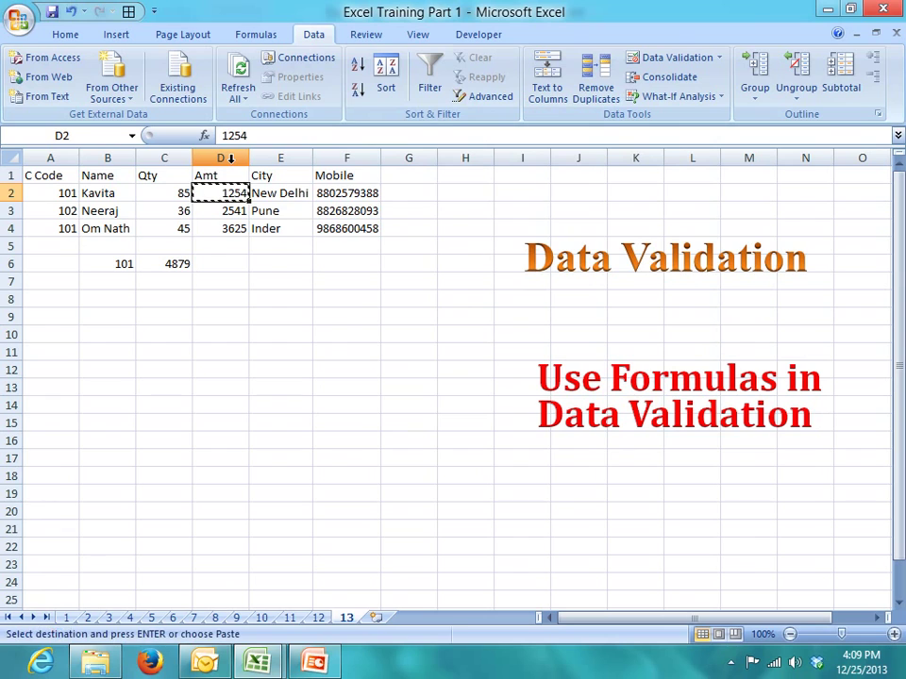
left_click_drag(226, 193, 214, 602)
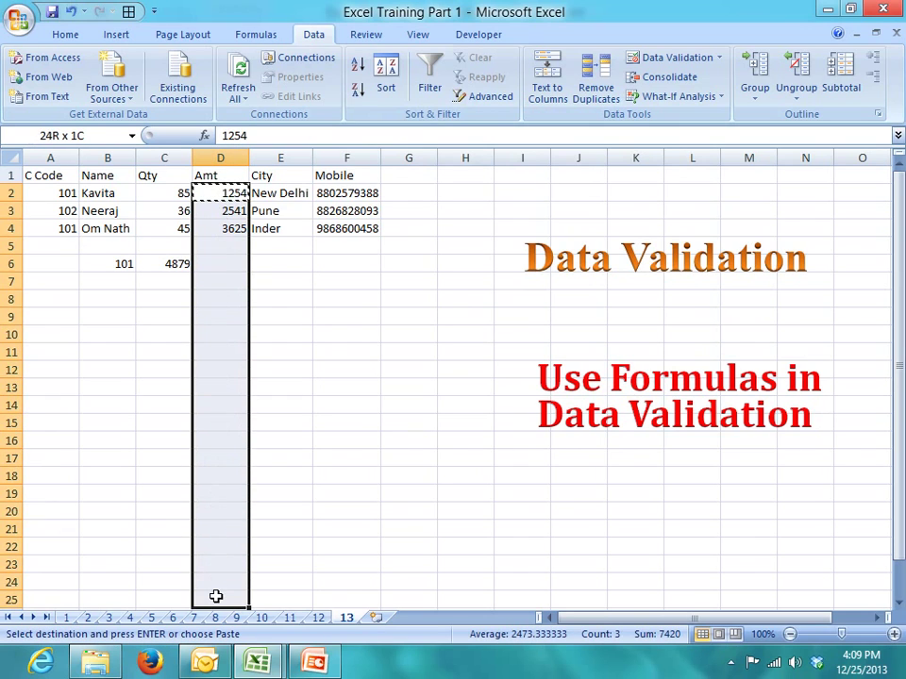
right_click(223, 336)
left_click(274, 407)
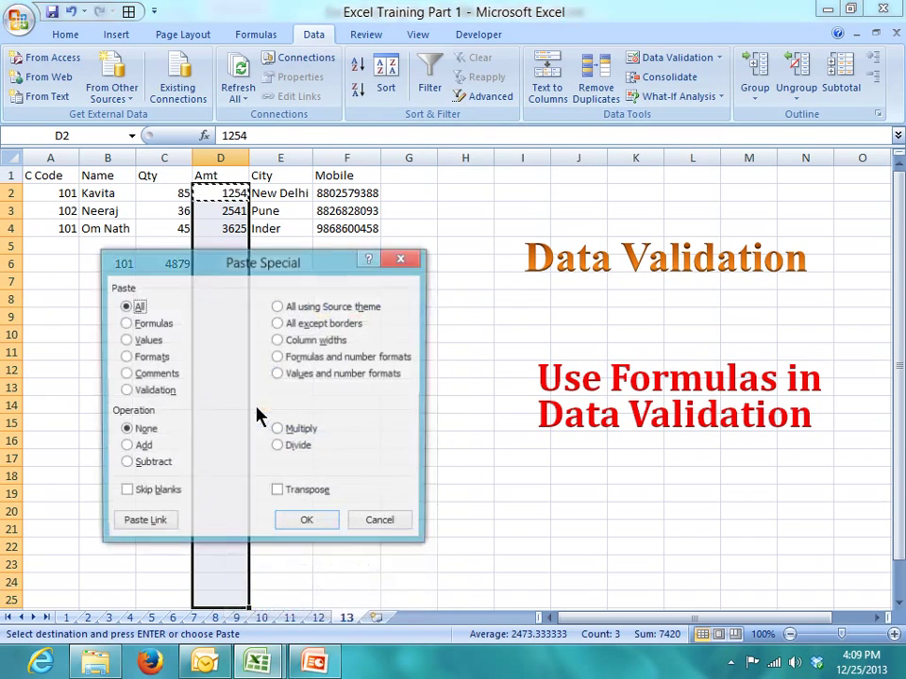
left_click(132, 391)
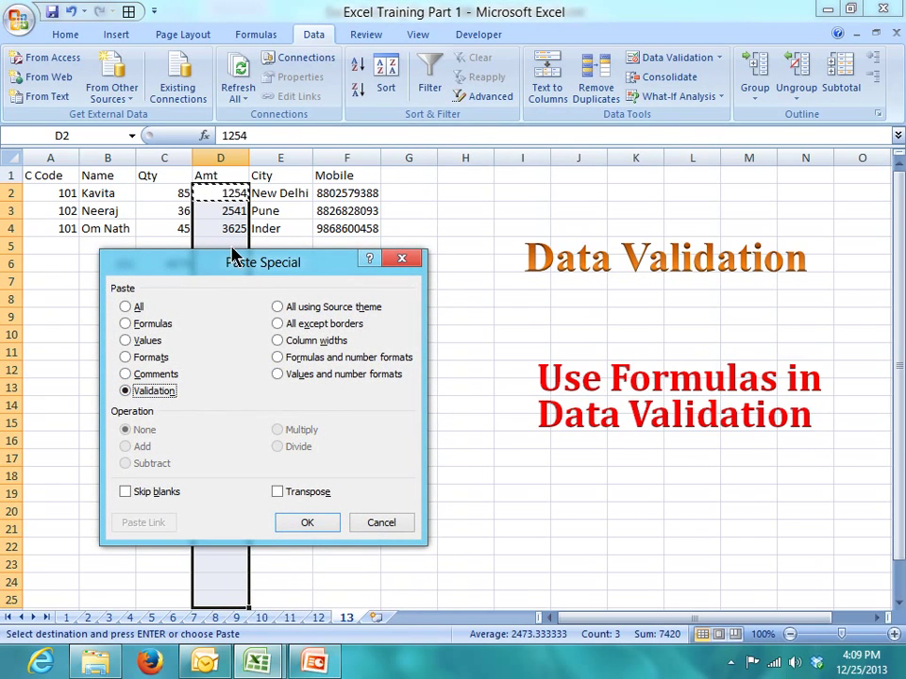
left_click_drag(229, 267, 401, 128)
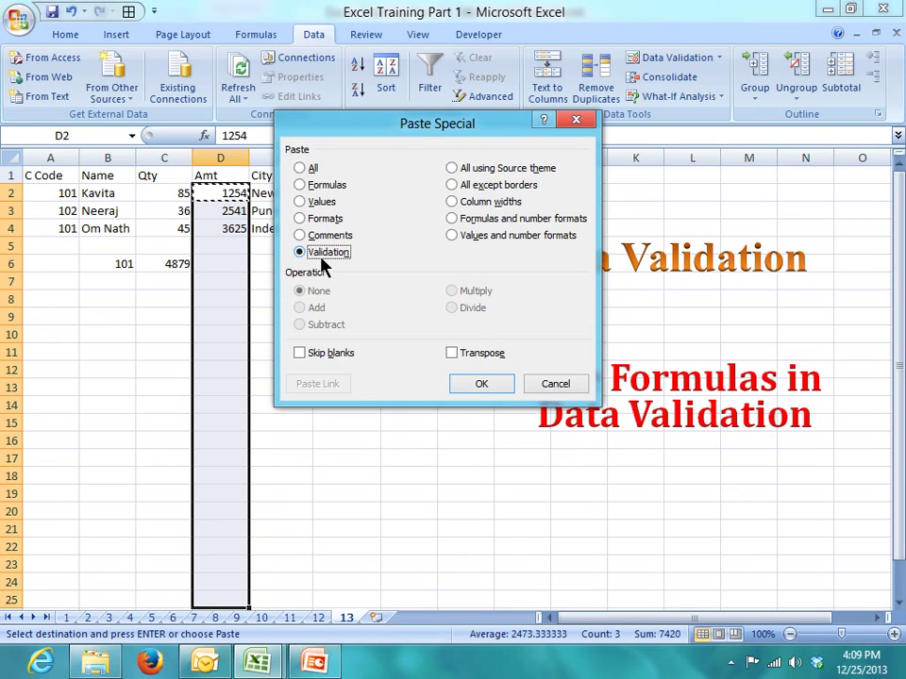
left_click(483, 384)
- Clear the leftover 101 and 4879 values from B6:C6
left_click(259, 352)
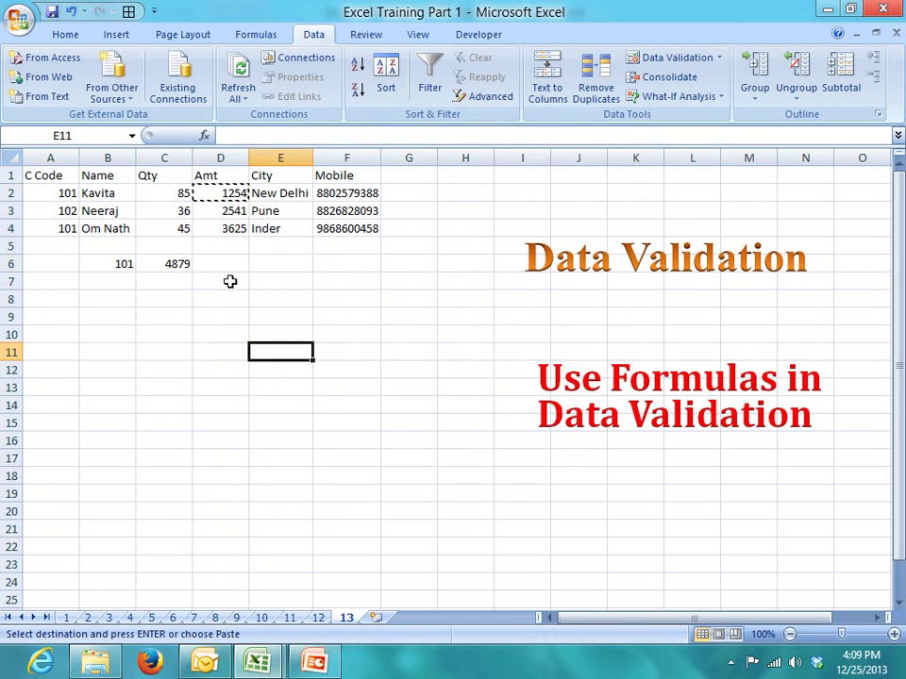
key("Escape")
left_click_drag(108, 263, 196, 267)
key("Delete")
key("Left")
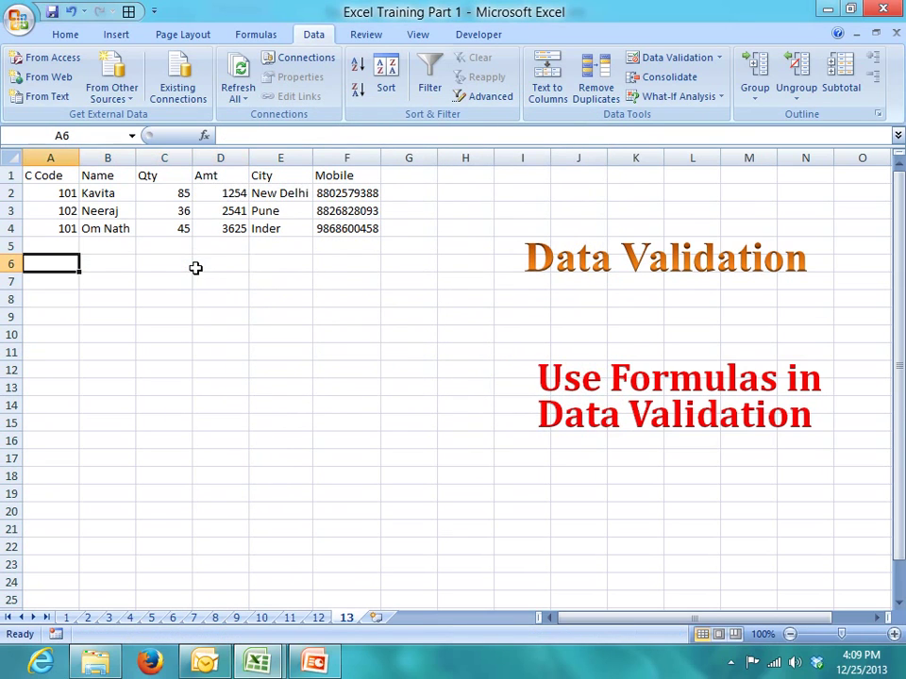
key("Up")
- Enter code 101, a name and Qty 787 in row 5
type("101")
key("Tab")
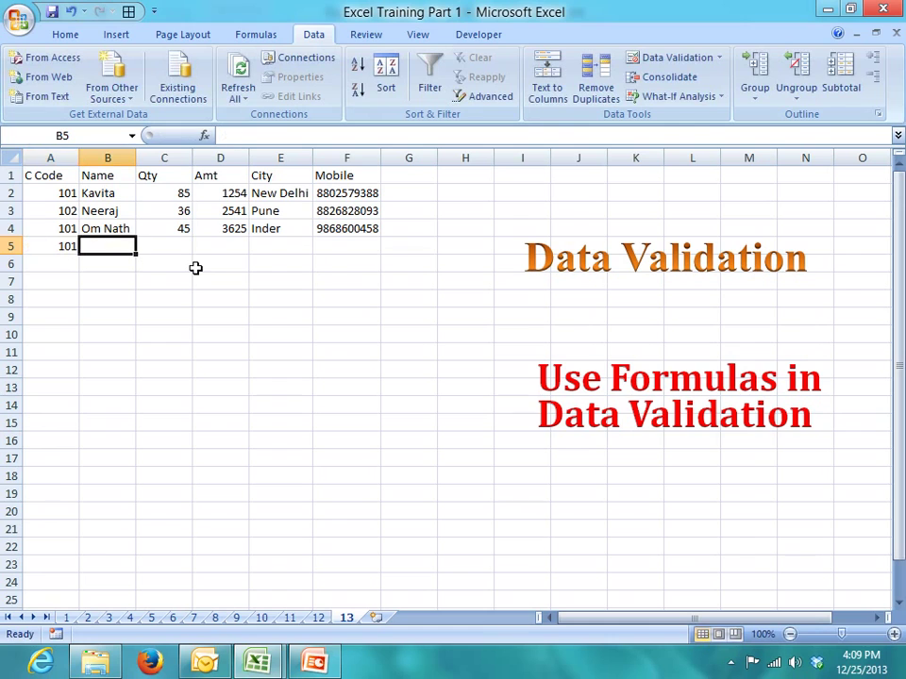
type("Uday")
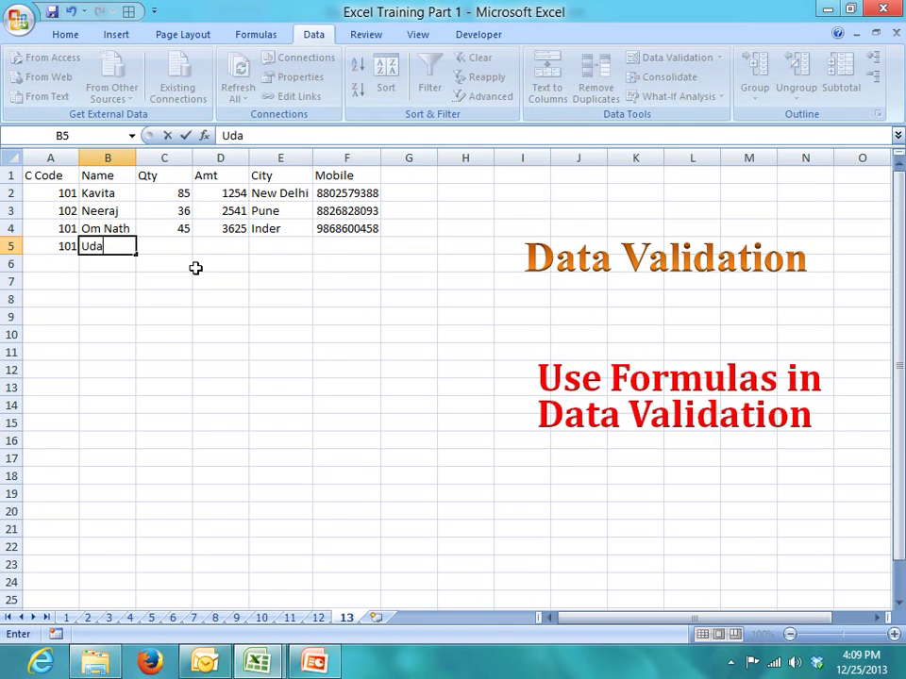
key("Return")
key("Right")
key("Up")
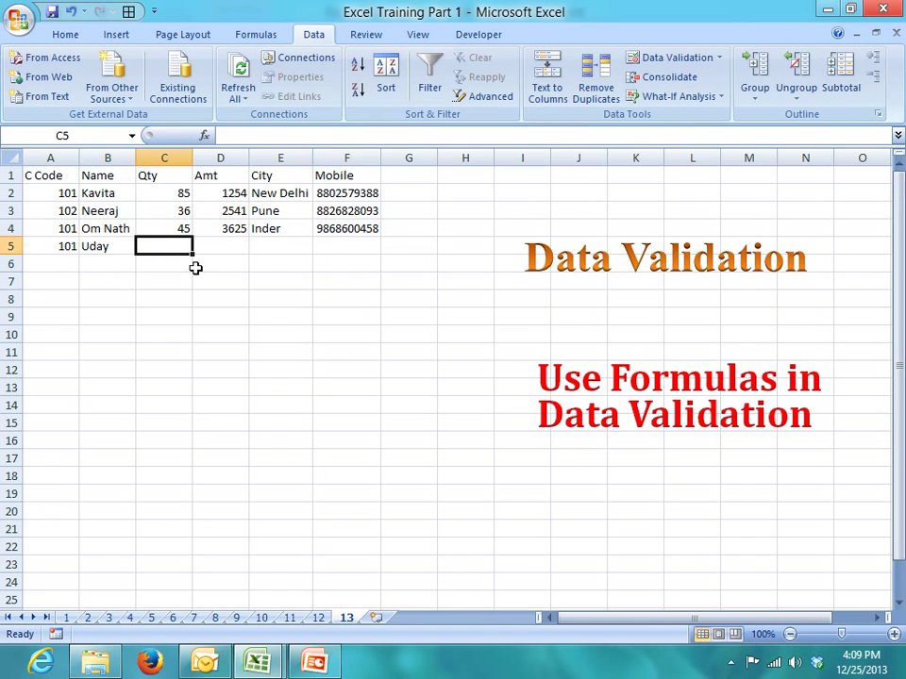
type("787")
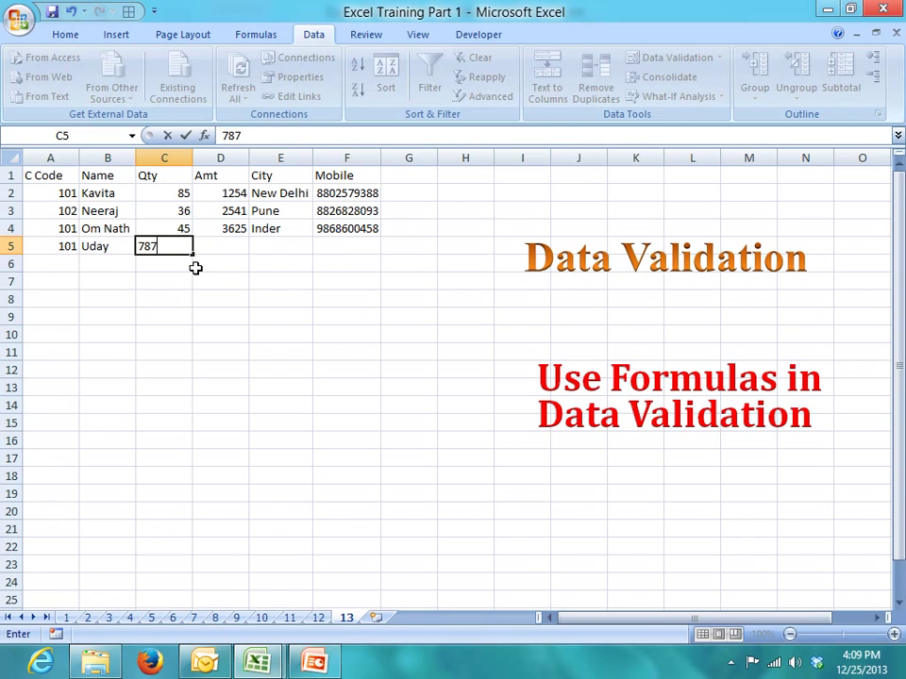
key("Return")
key("Right")
key("Up")
- Test Amt 6000 in D5, dismiss the Limite Over alert, and enter 5000 instead
type("6000")
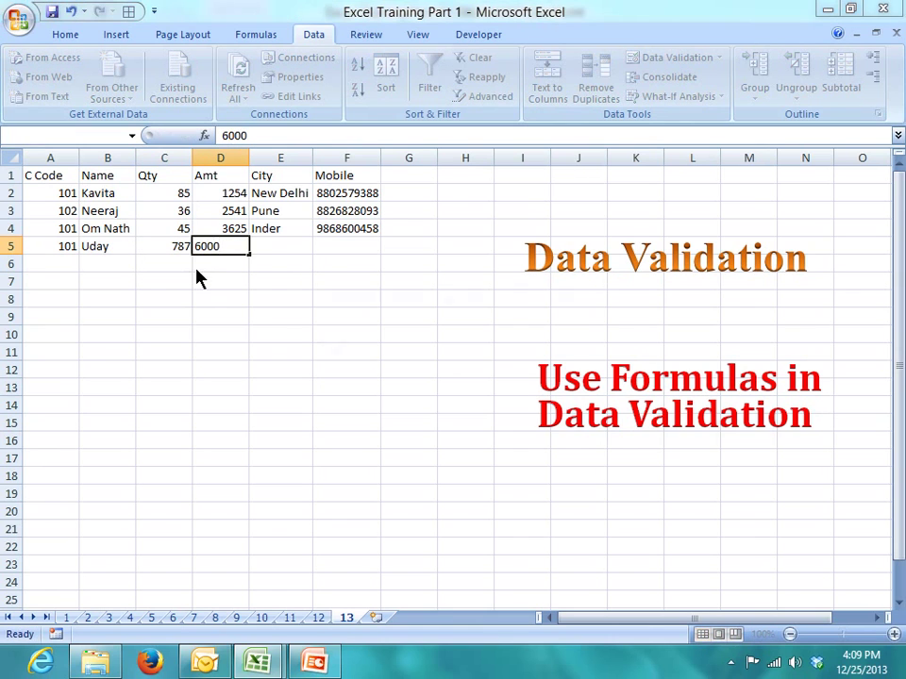
key("Return")
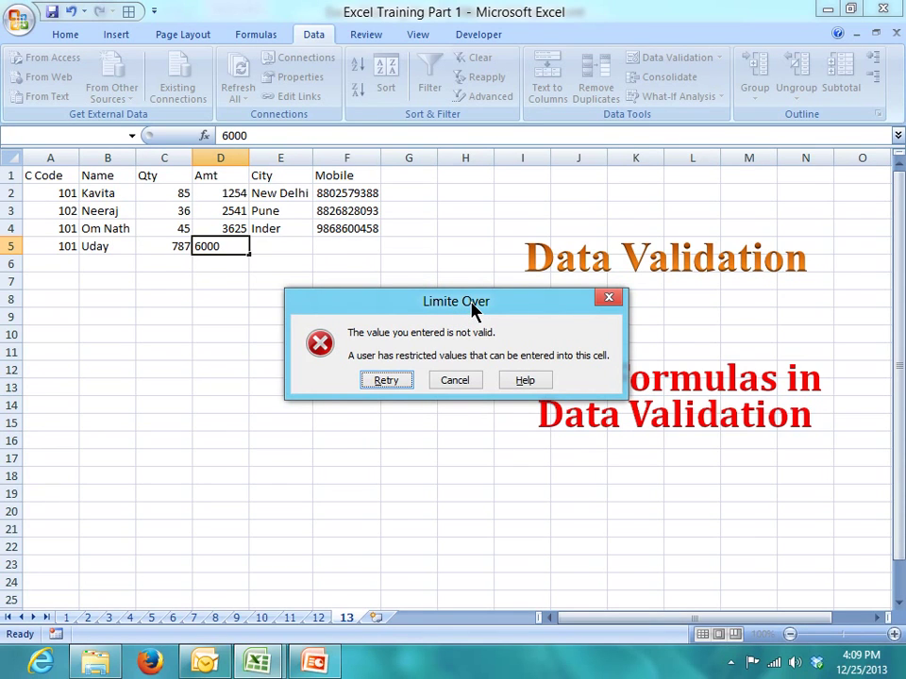
key("Escape")
type("5000")
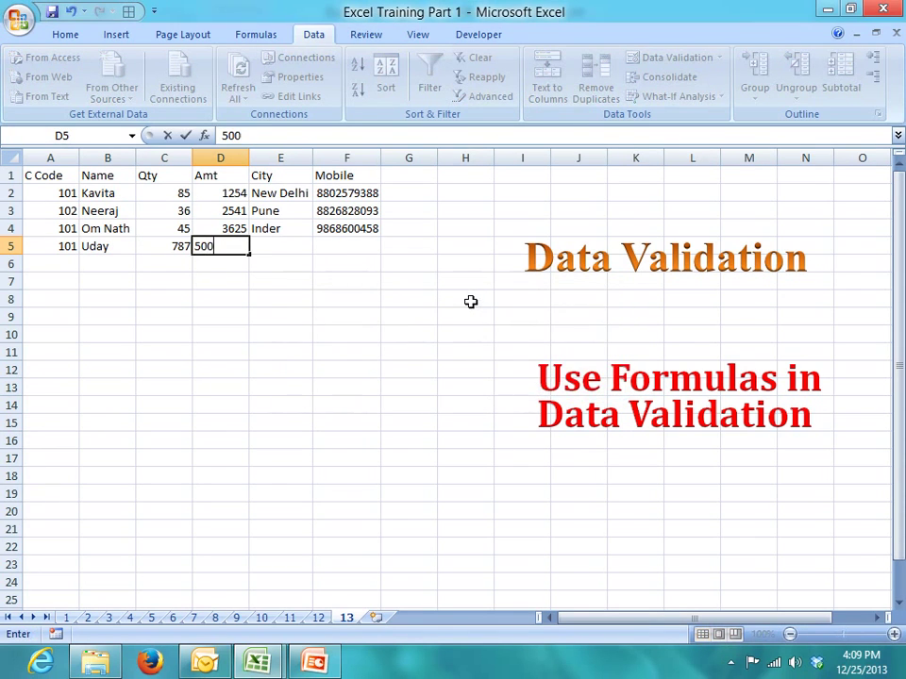
key("Return")
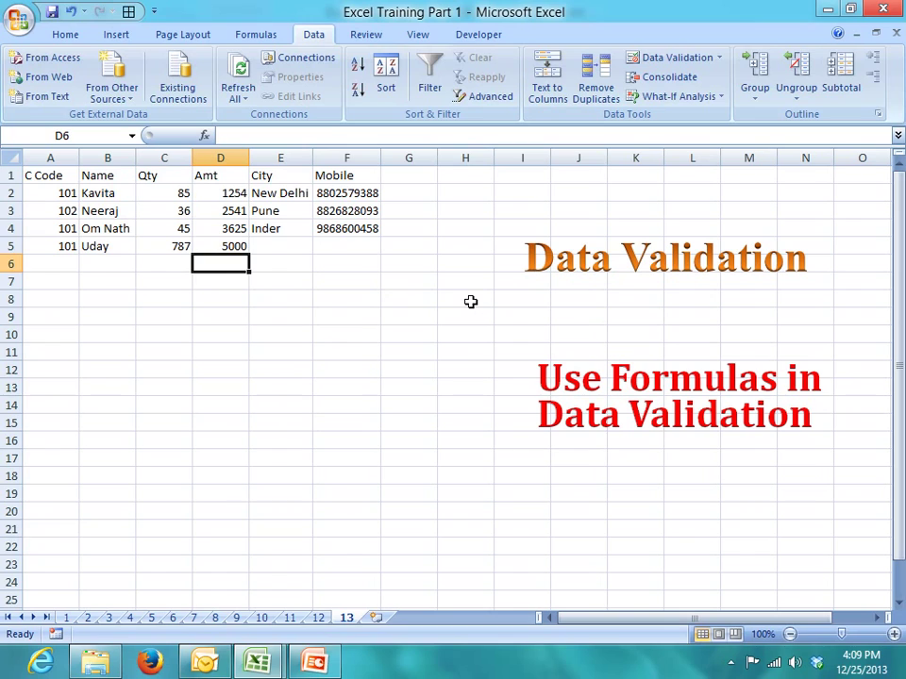
key("Up")
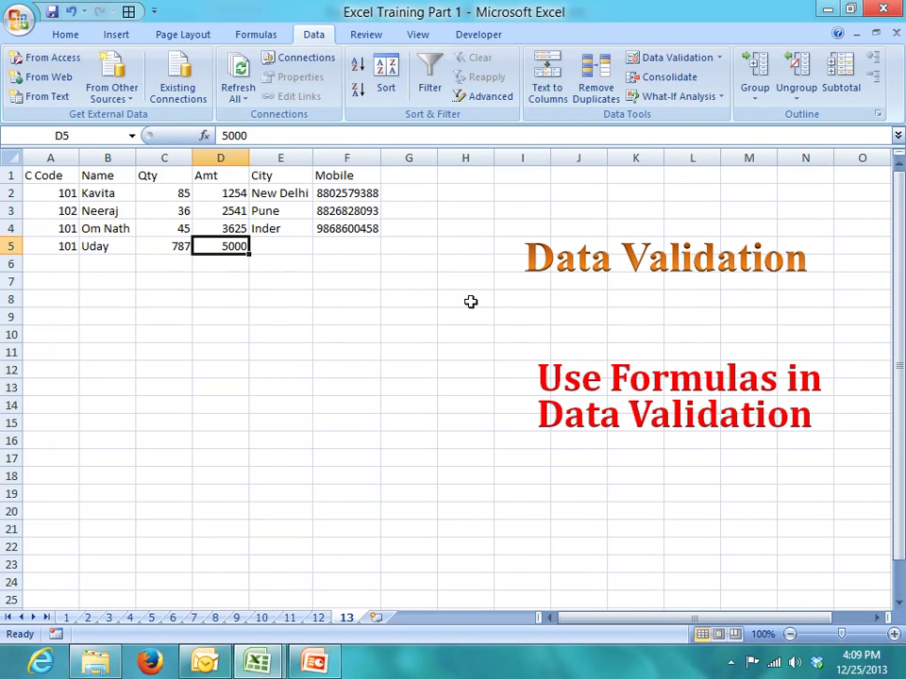
key("Right")
key("Right")
key("Right")
key("Up")
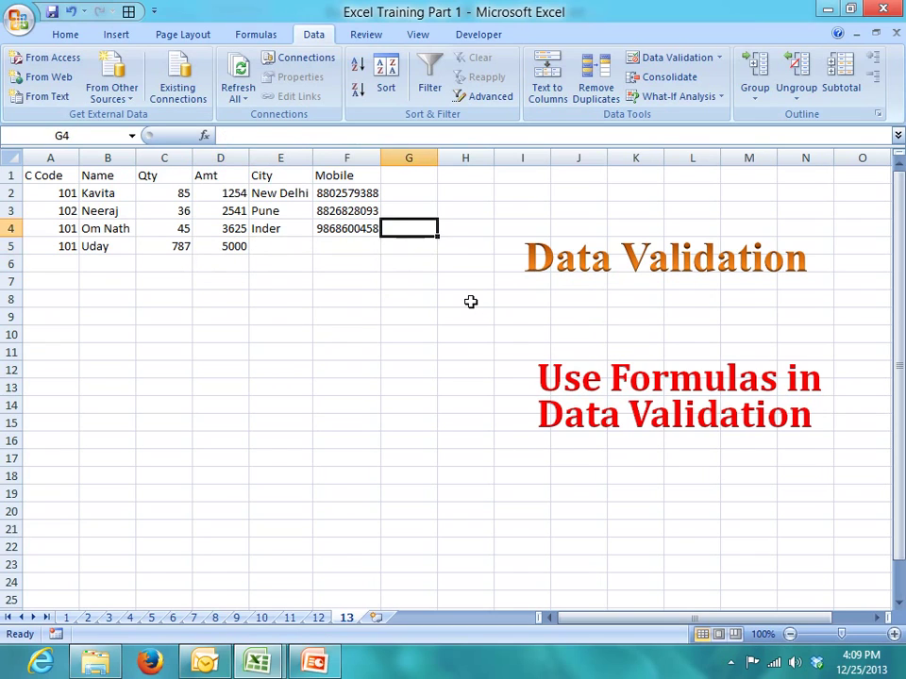
key("Left")
key("Left")
key("Up")
key("Up")
key("Right")
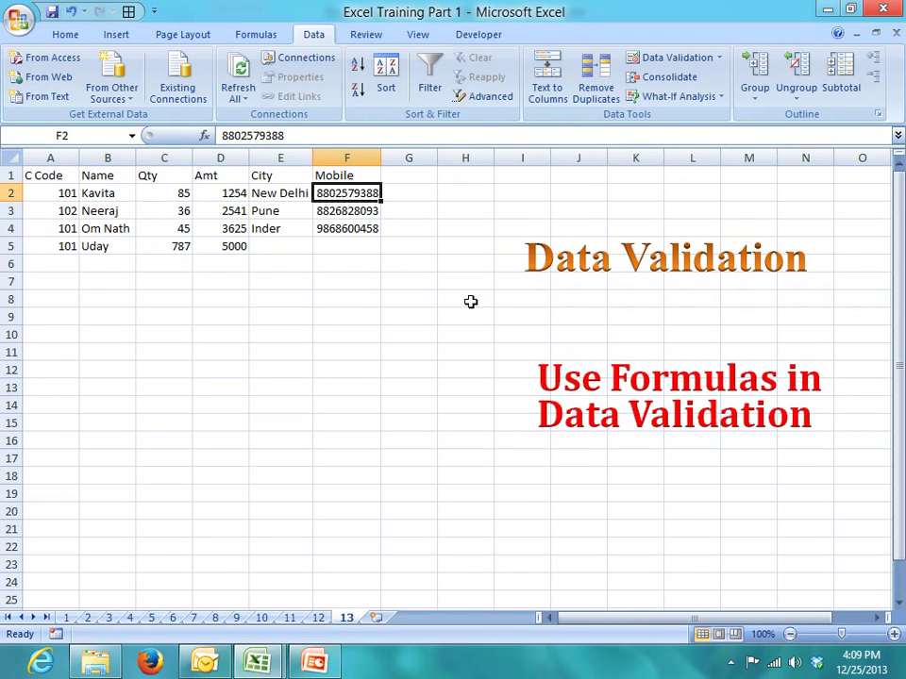
left_click(67, 35)
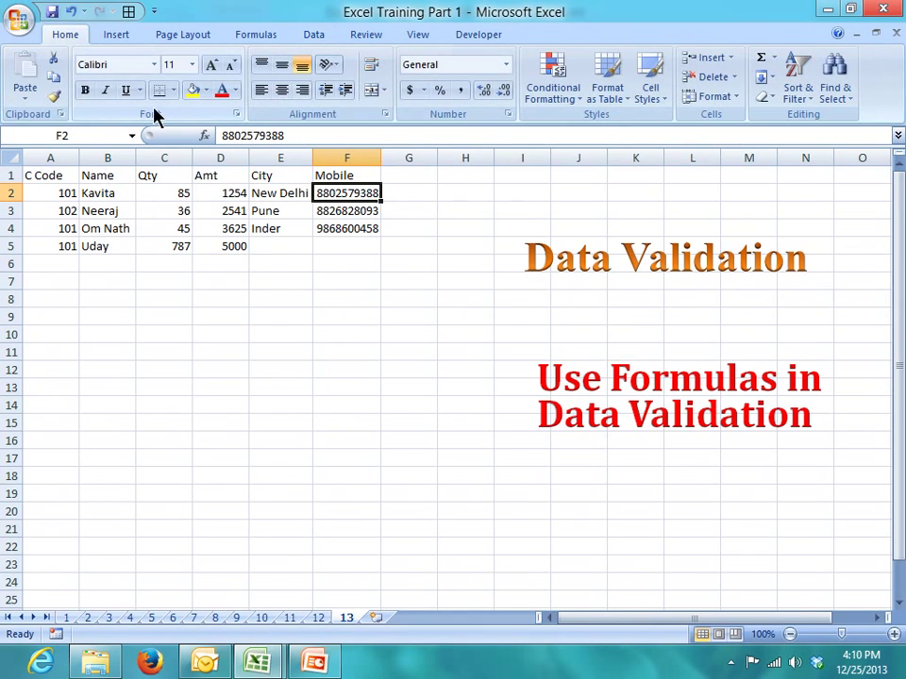
left_click(560, 99)
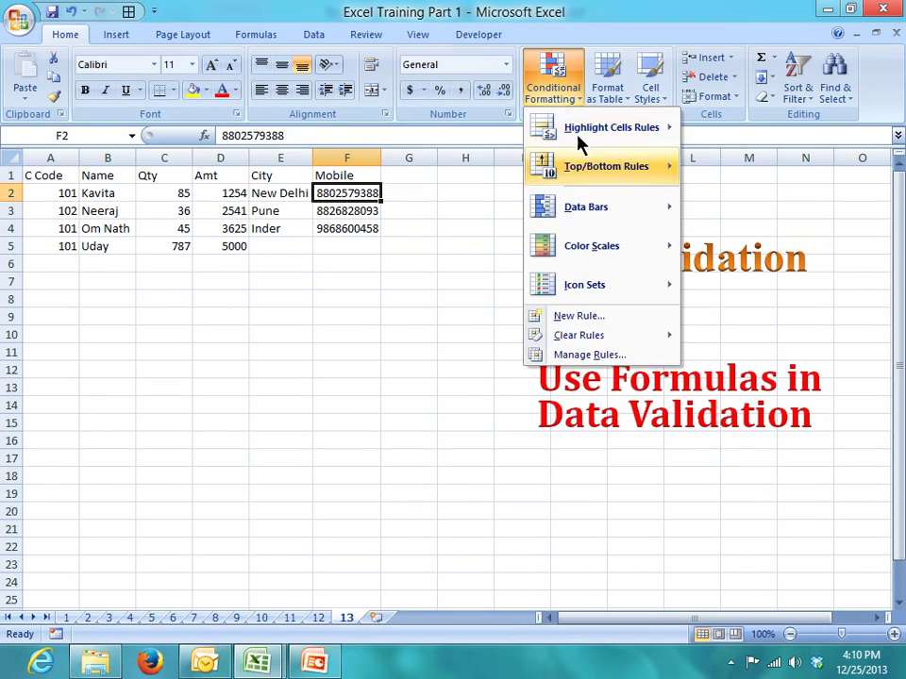
mouse_move(585, 130)
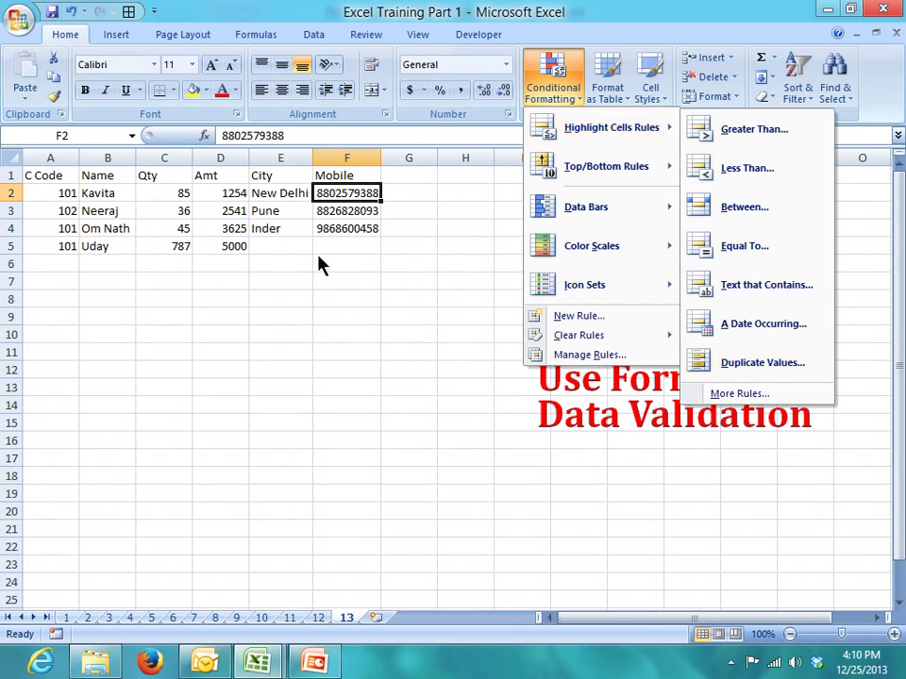
left_click(319, 34)
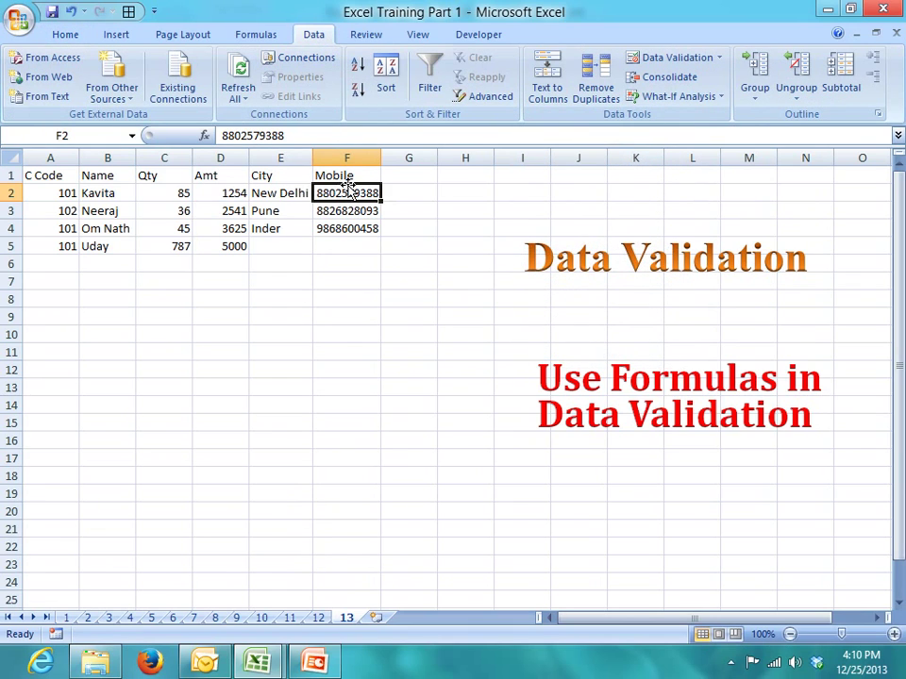
left_click(406, 192)
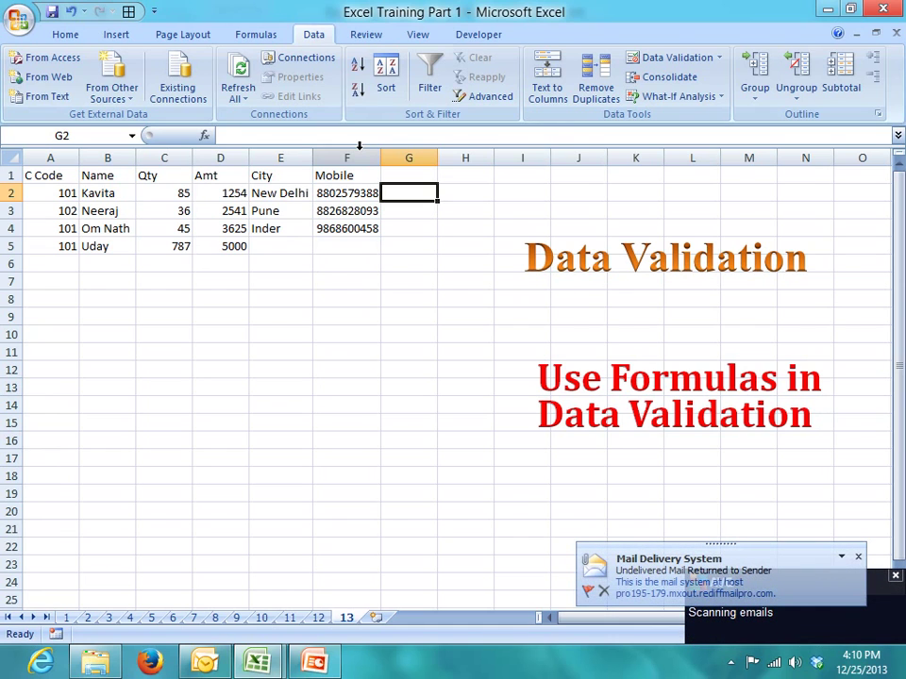
- Try =COUNTIF(F:F,F2) in G2, see it return 1, then clear G2
type("=cou")
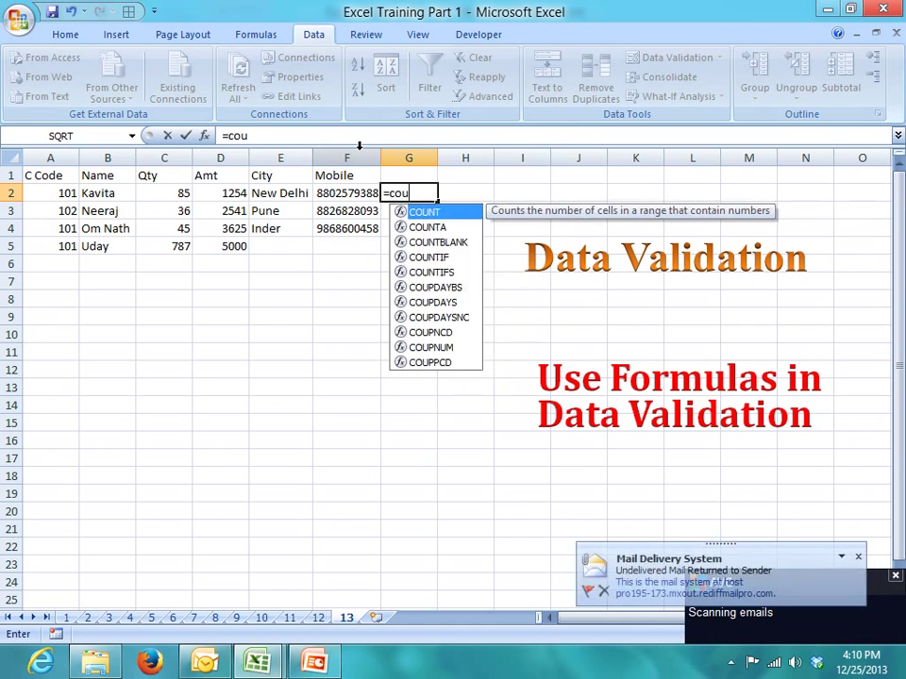
type("n")
key("Down")
key("Down")
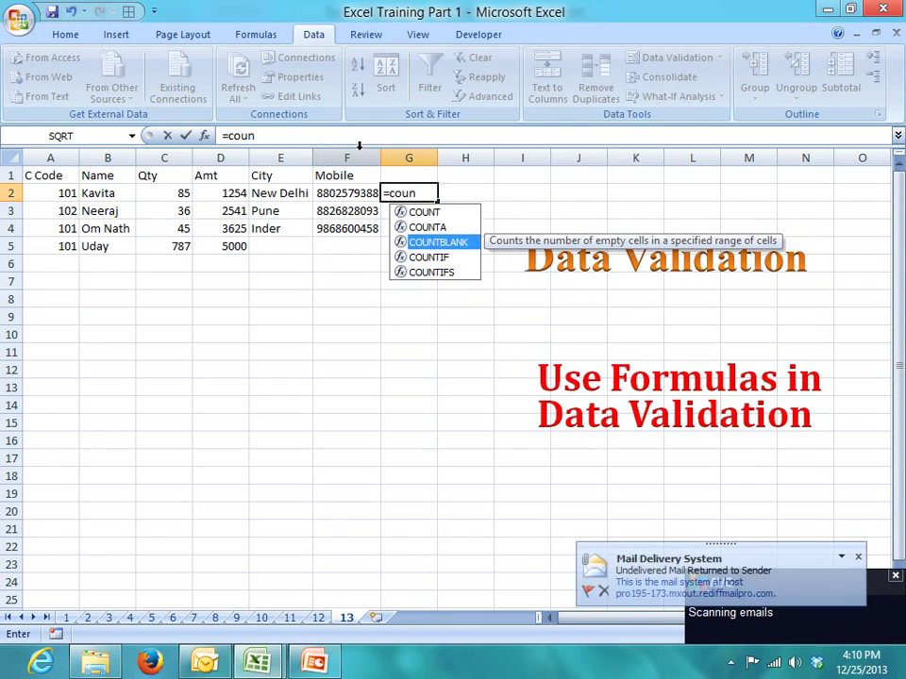
key("Down")
key("Tab")
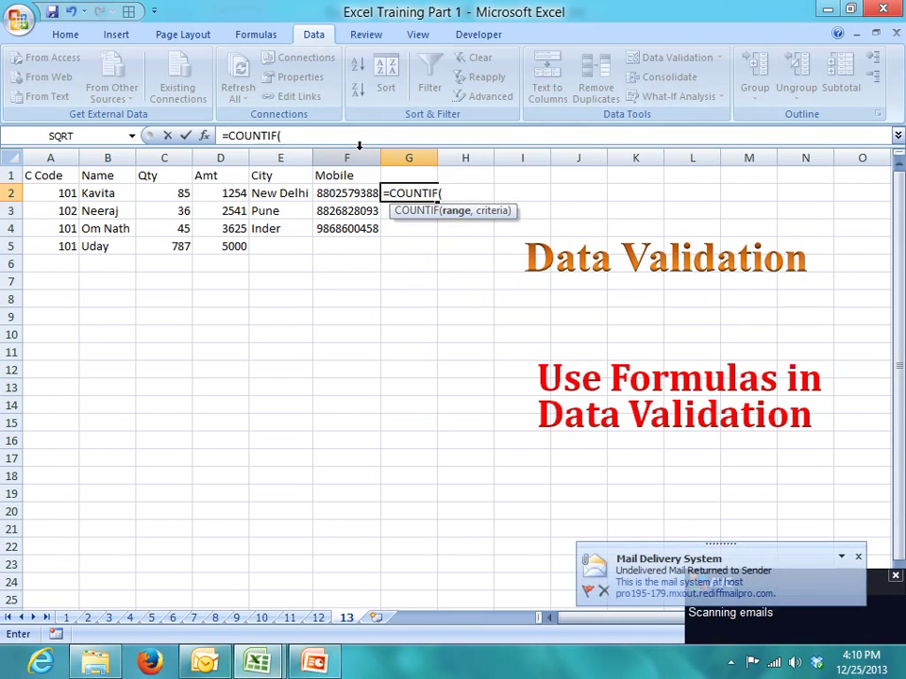
left_click(334, 153)
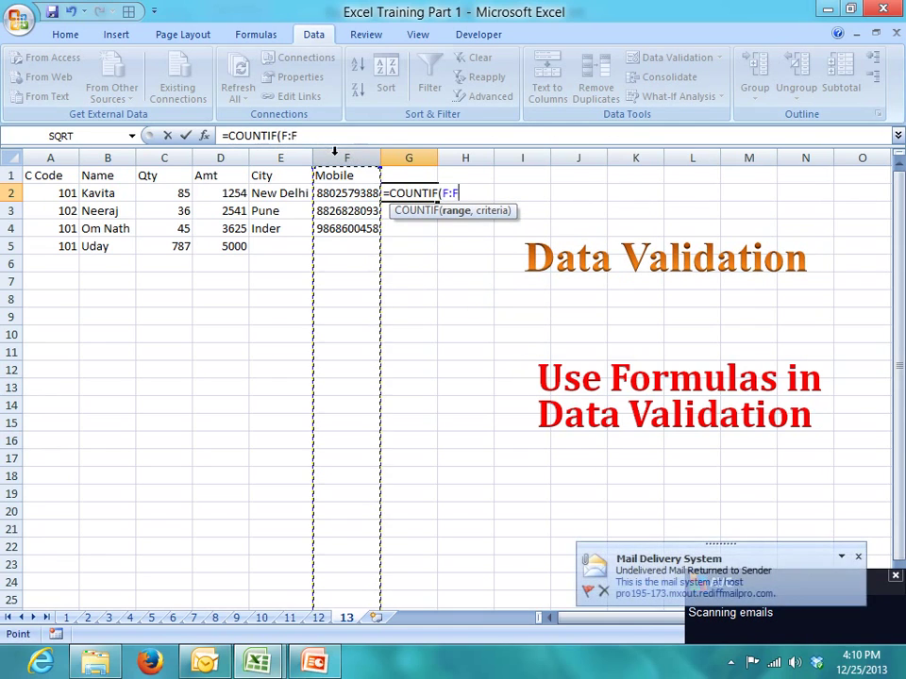
type(",")
left_click(356, 194)
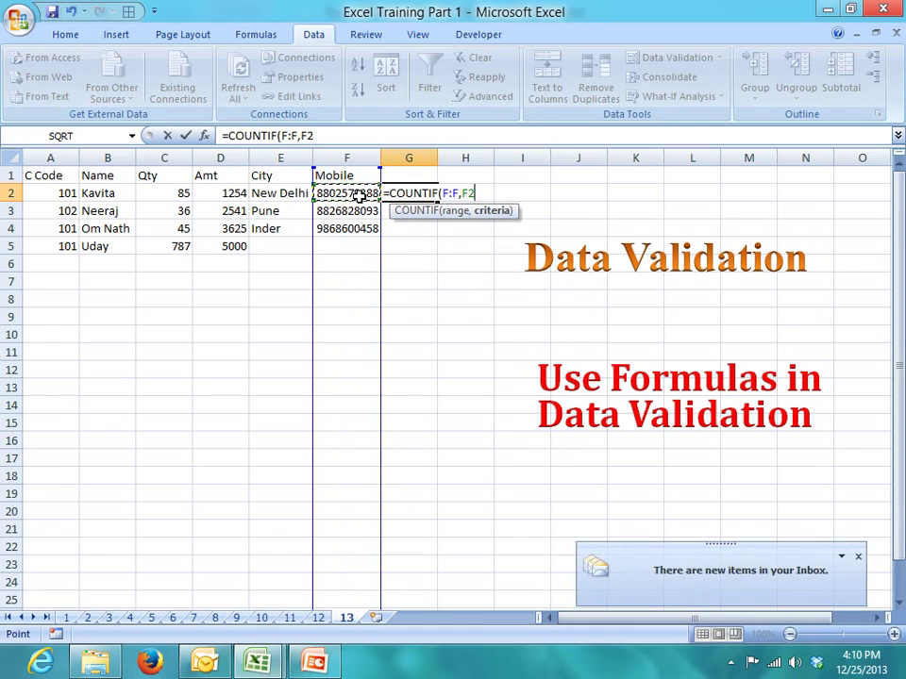
key("Return")
key("Up")
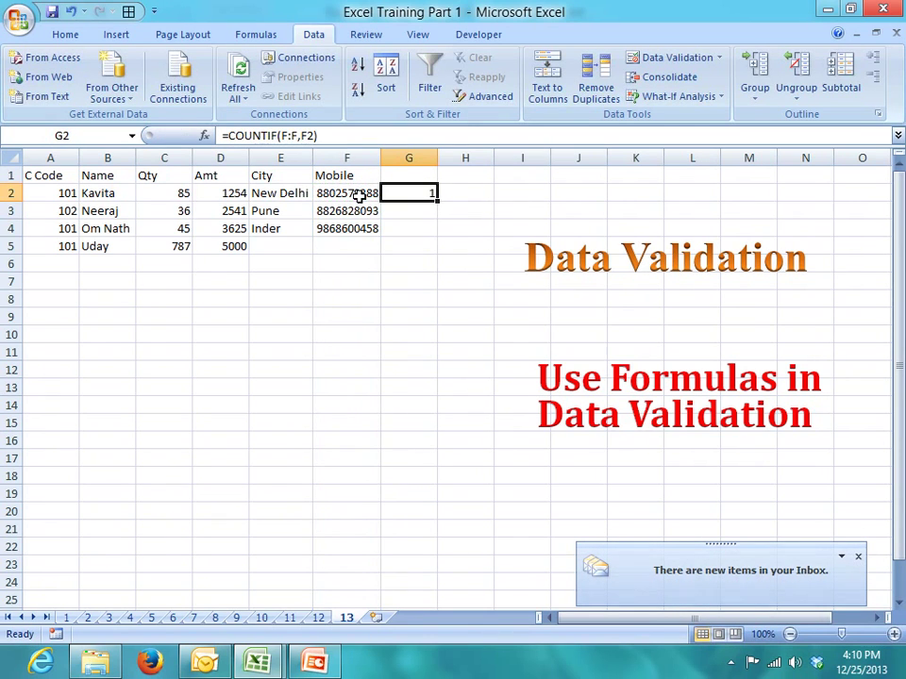
key("Delete")
- Open Data Validation for F2 and set Allow to Custom
left_click(357, 194)
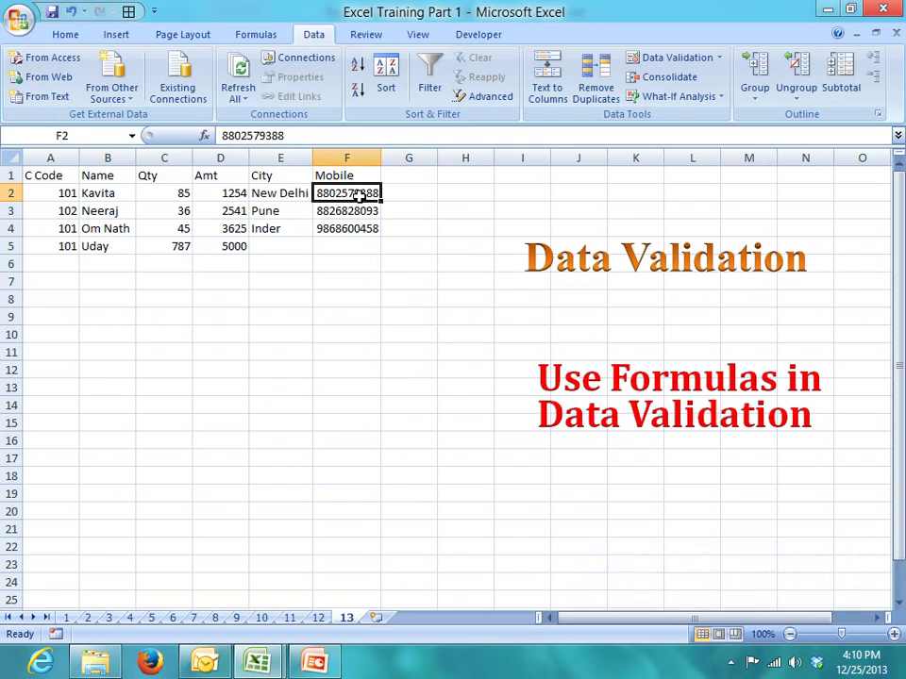
left_click(720, 64)
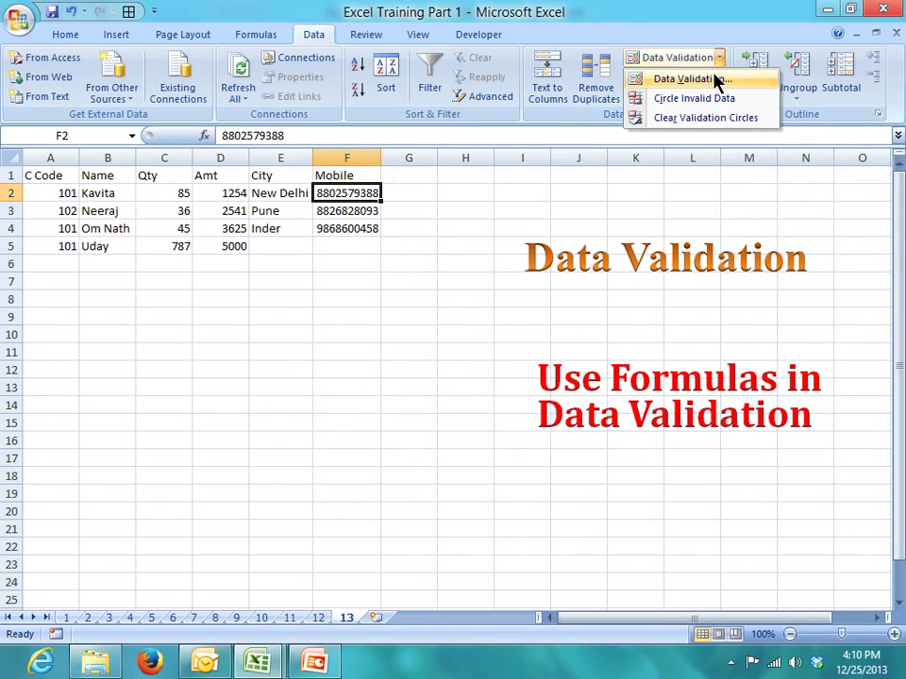
left_click(714, 81)
left_click(411, 233)
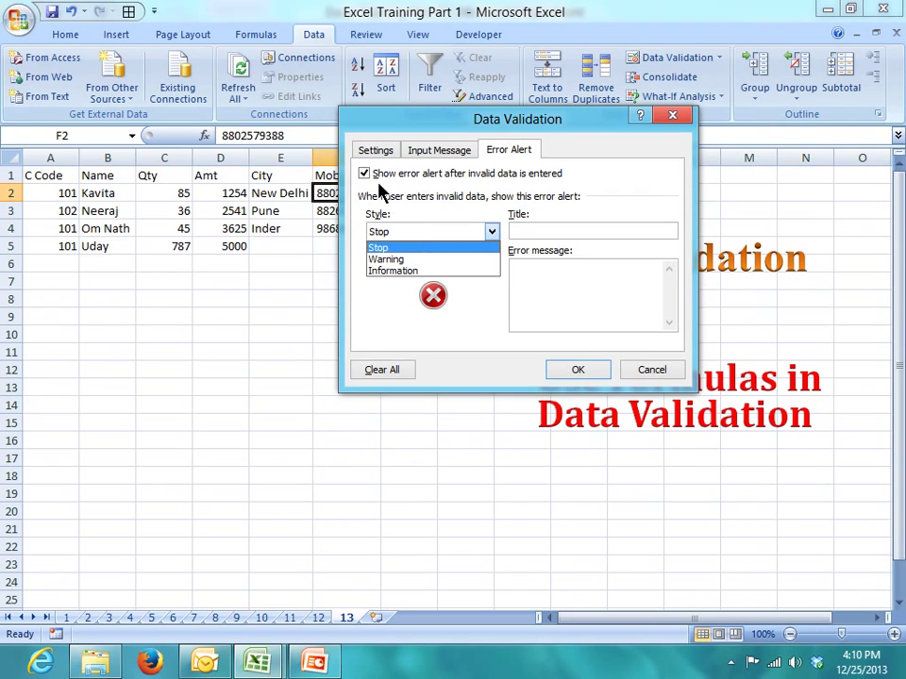
left_click(387, 156)
left_click(373, 155)
left_click(413, 209)
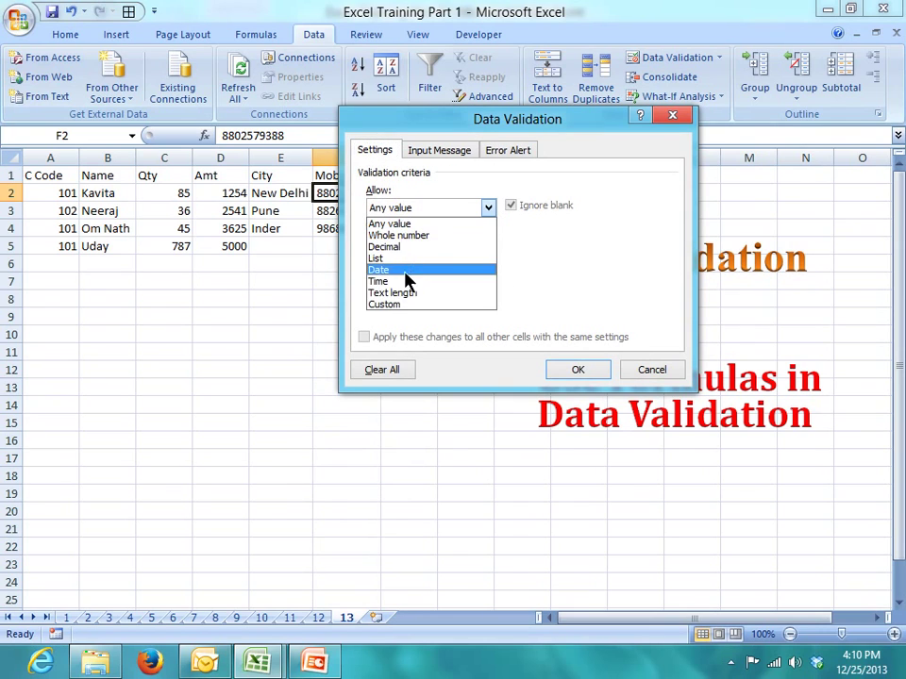
left_click(406, 305)
left_click(439, 282)
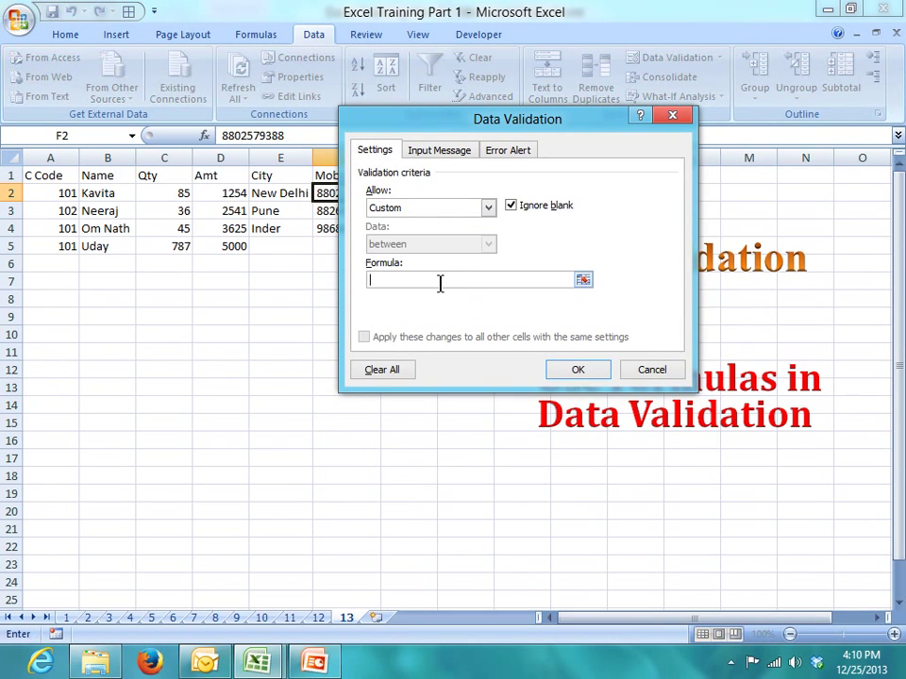
- Apply the formula =countif(F:F,F3)=1 and copy F2
type("=countif(")
left_click_drag(382, 127, 463, 136)
left_click(348, 156)
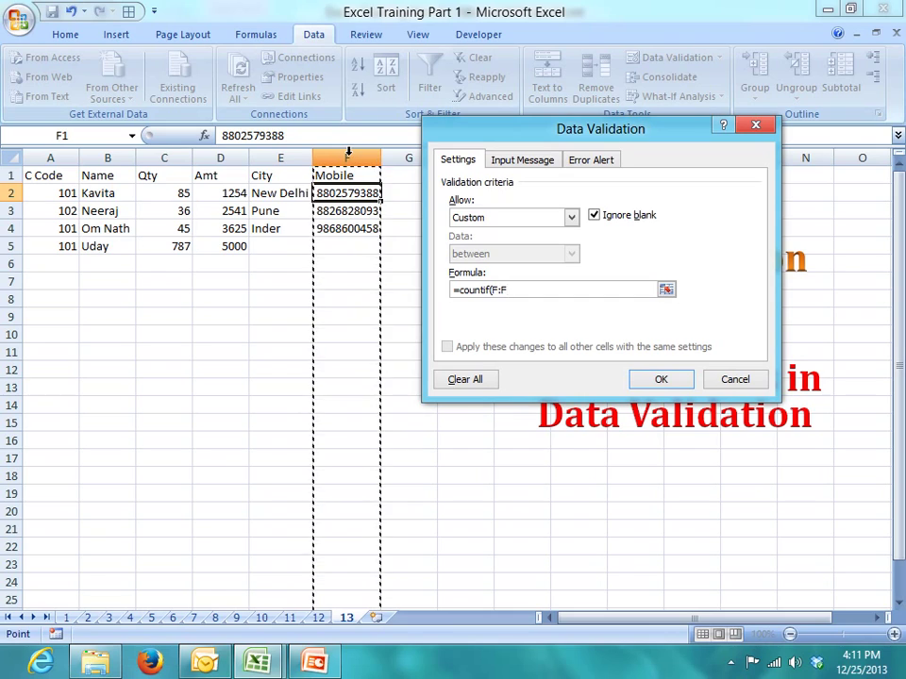
type(",")
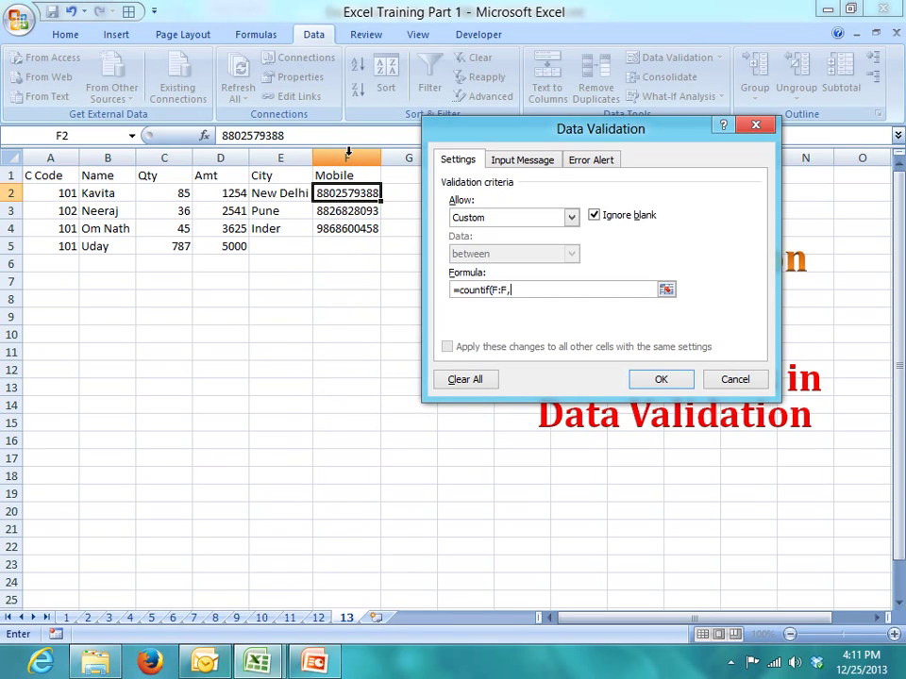
left_click(344, 204)
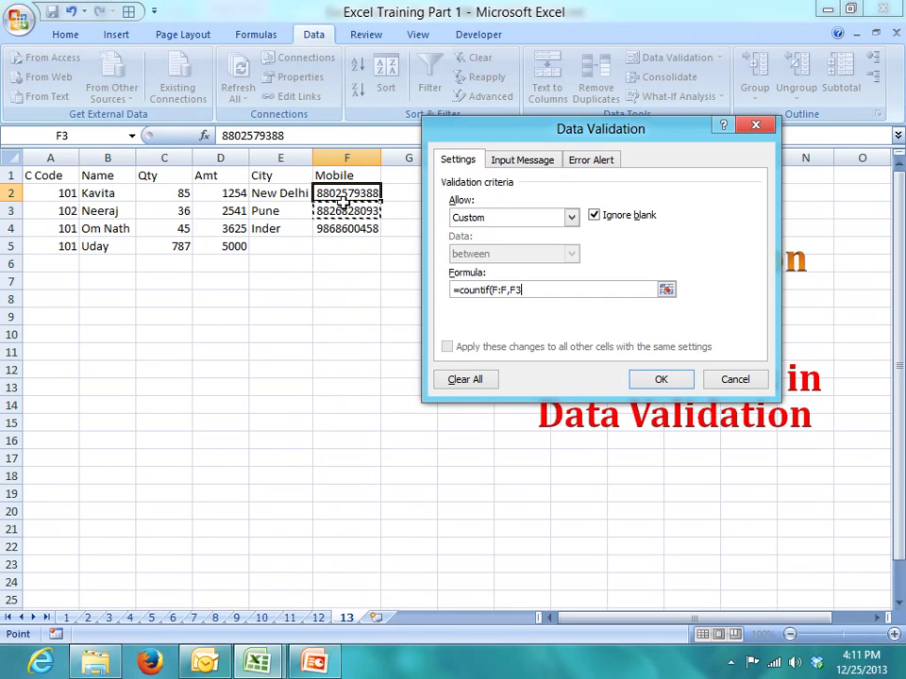
type(")=1")
left_click(664, 380)
key("ctrl+c")
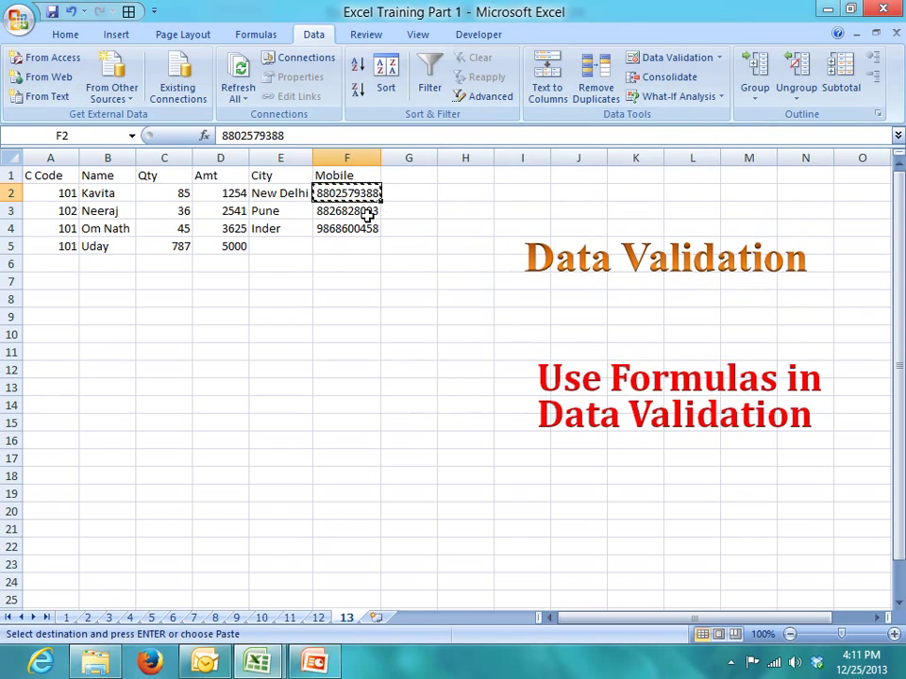
- Paste only F2's validation onto F3:F13 and reopen Data Validation to view =COUNTIF(F:F,F4)=1
left_click_drag(368, 210, 356, 528)
right_click(332, 376)
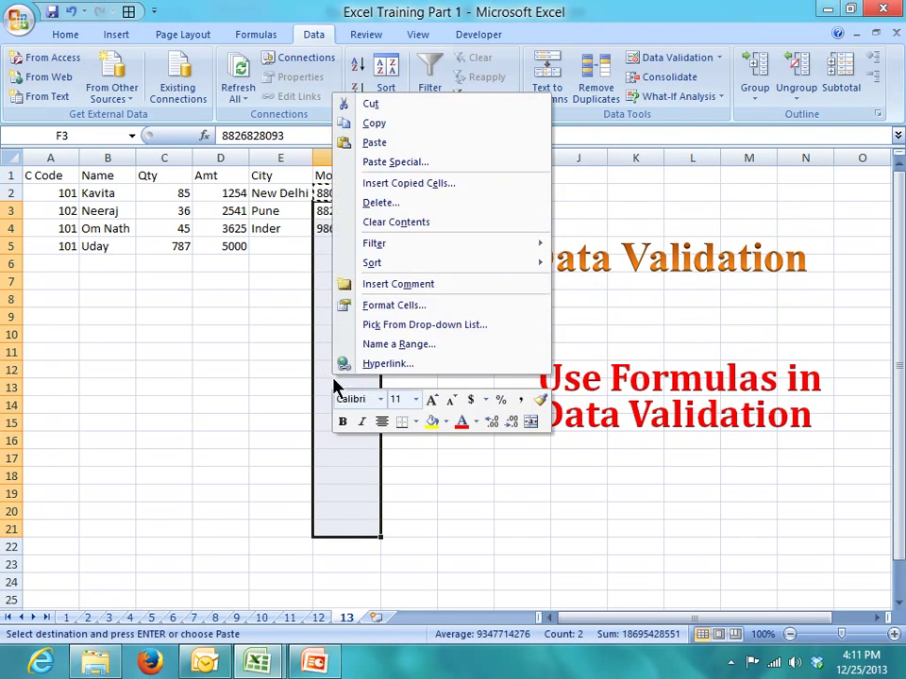
left_click(382, 164)
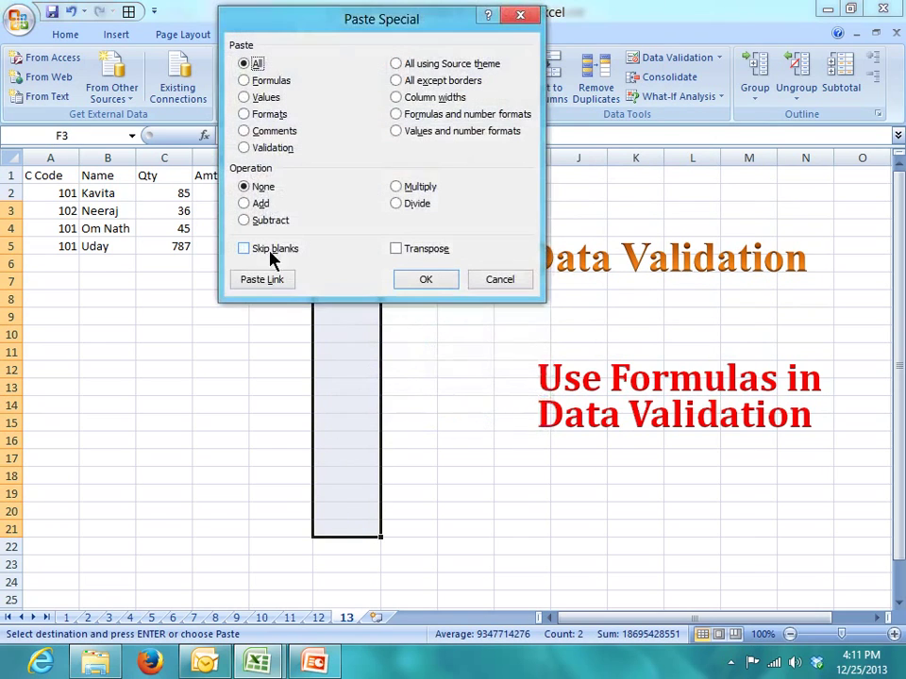
left_click(261, 149)
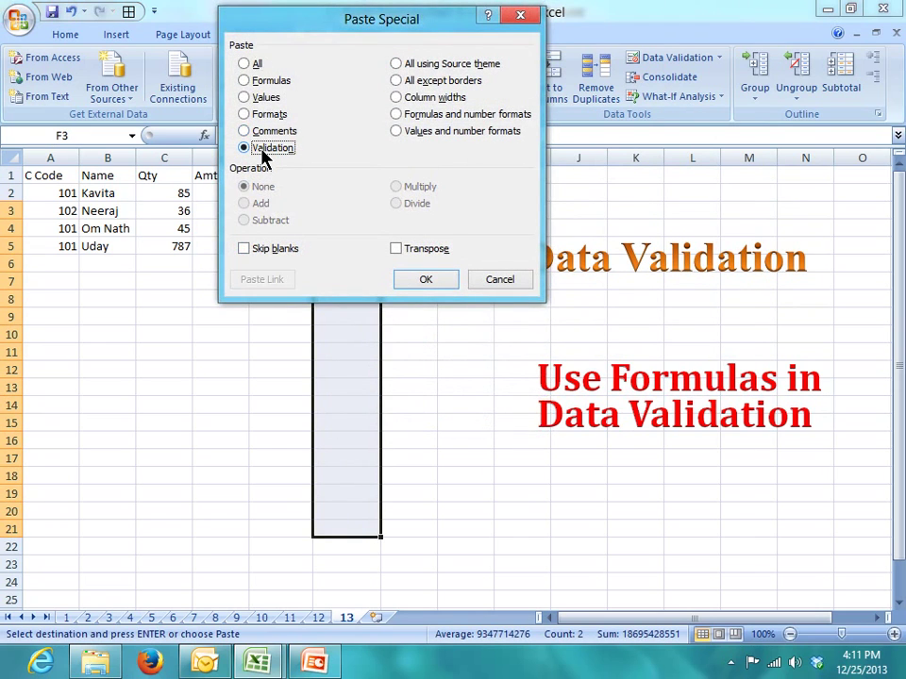
left_click(419, 280)
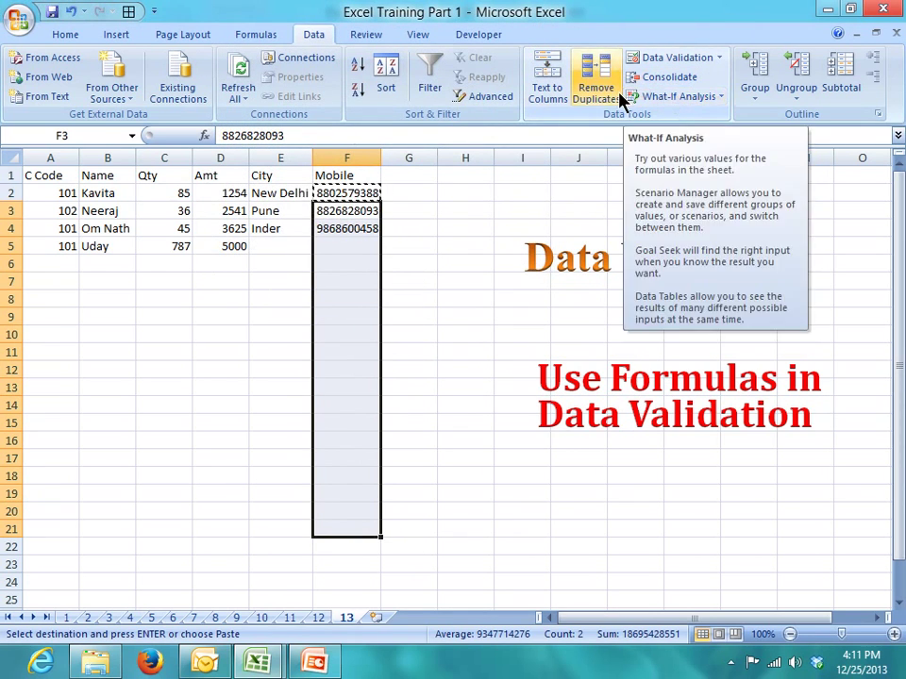
left_click(672, 61)
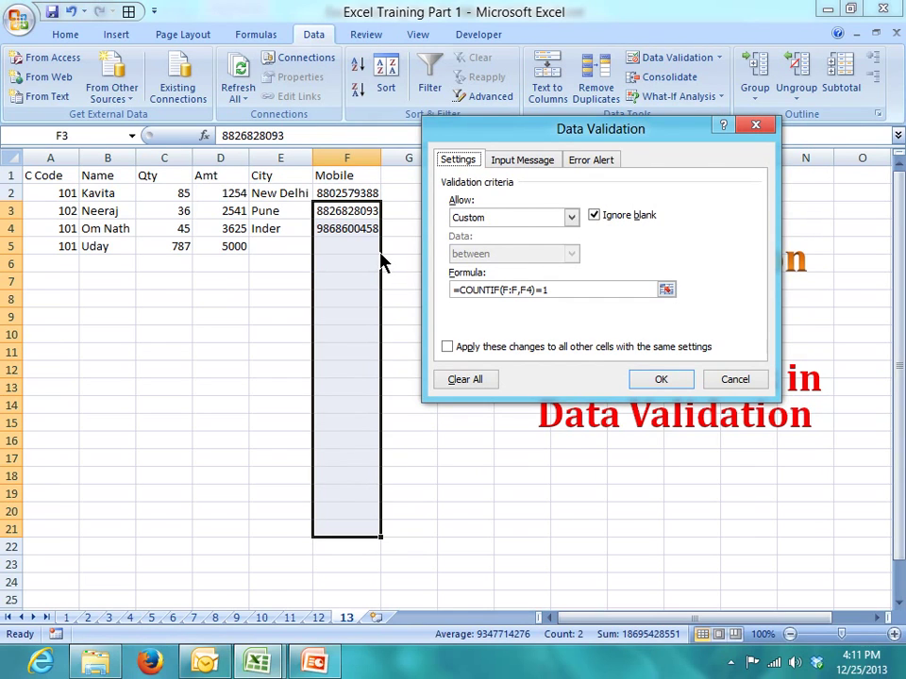
- Enter a repeated mobile number in F5, see it accepted, then clear F5
key("Return")
left_click(364, 246)
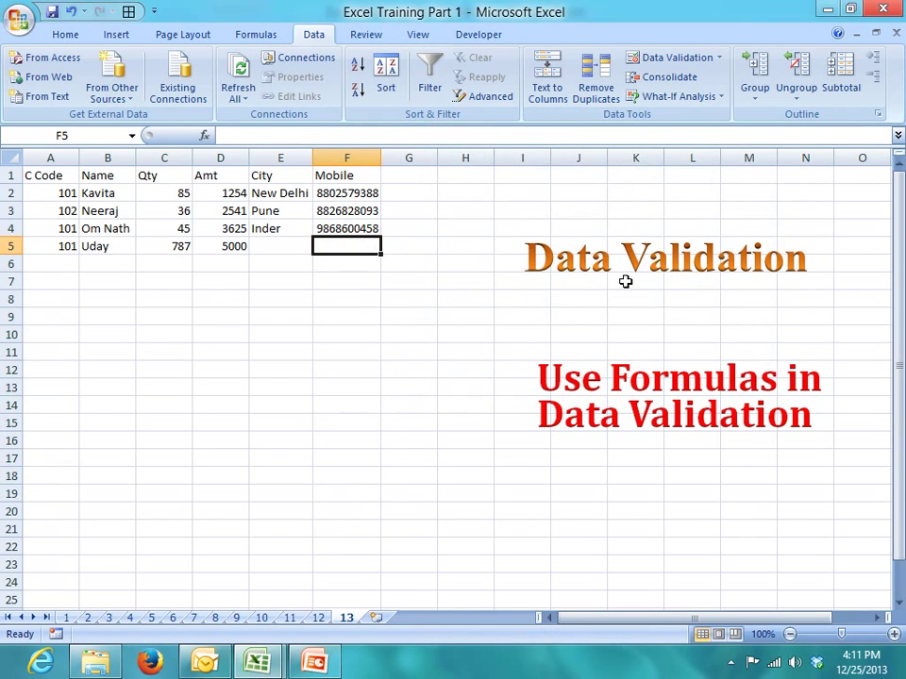
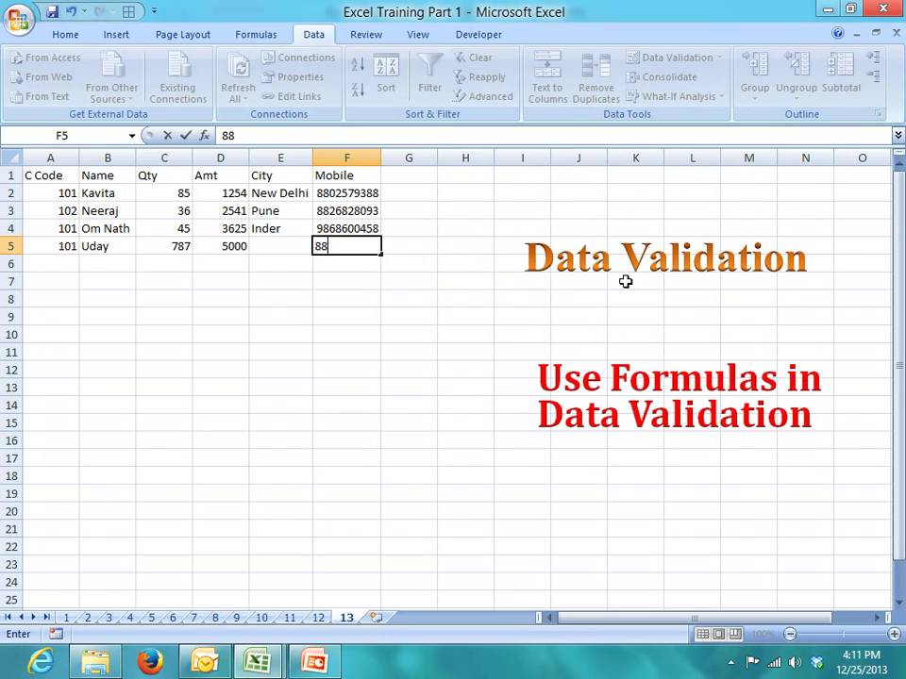
key("Return")
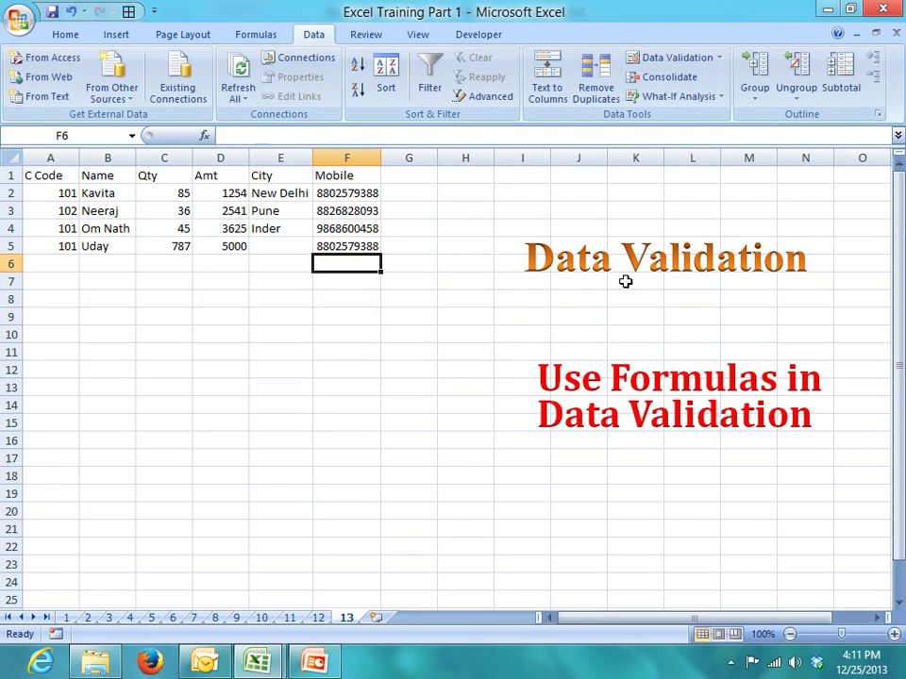
key("Up")
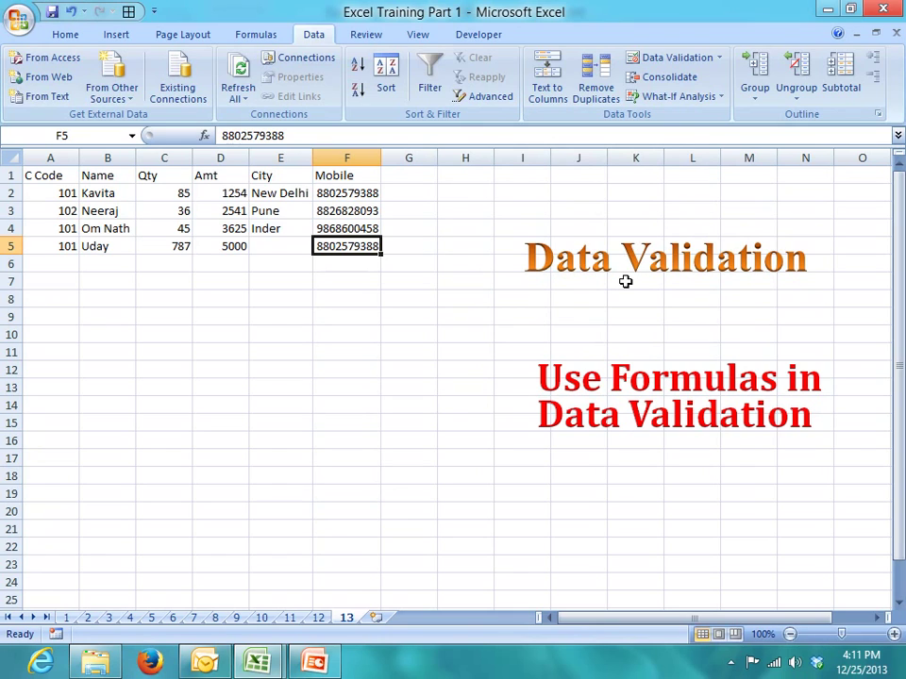
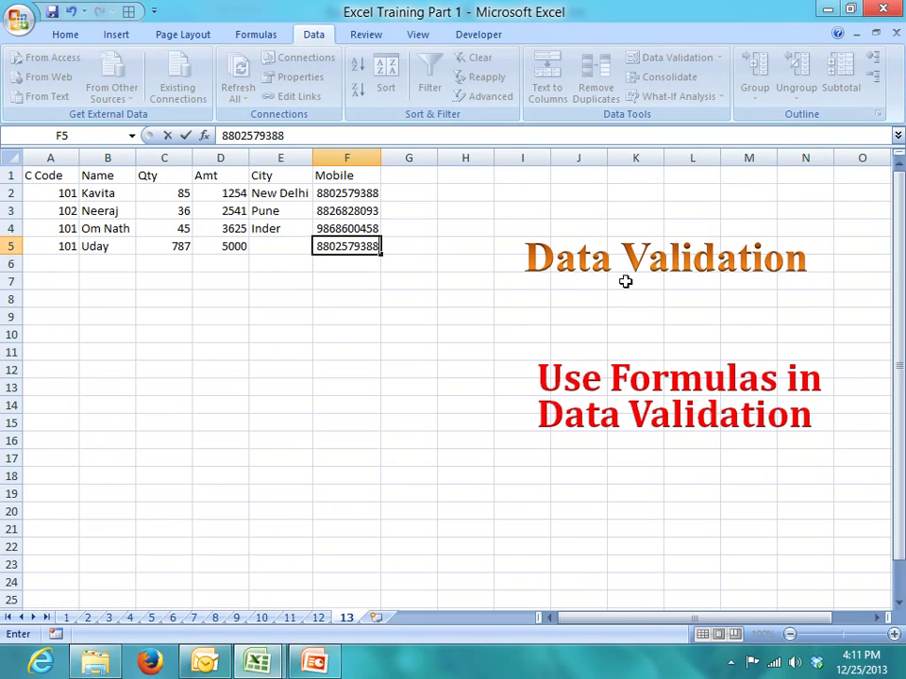
key("Return")
key("Up")
key("Delete")
key("Up")
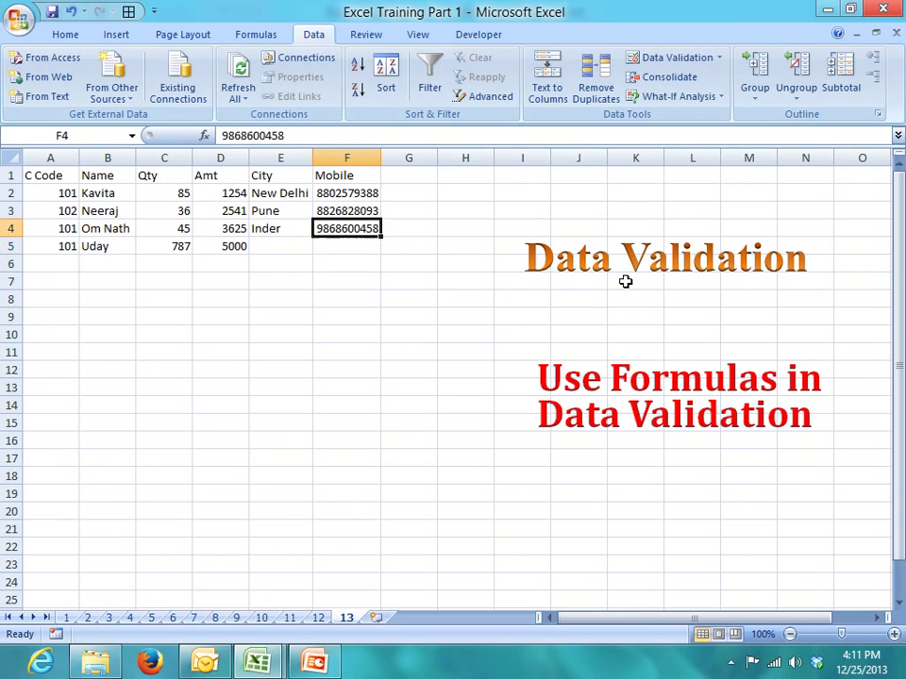
key("Up")
key("Up")
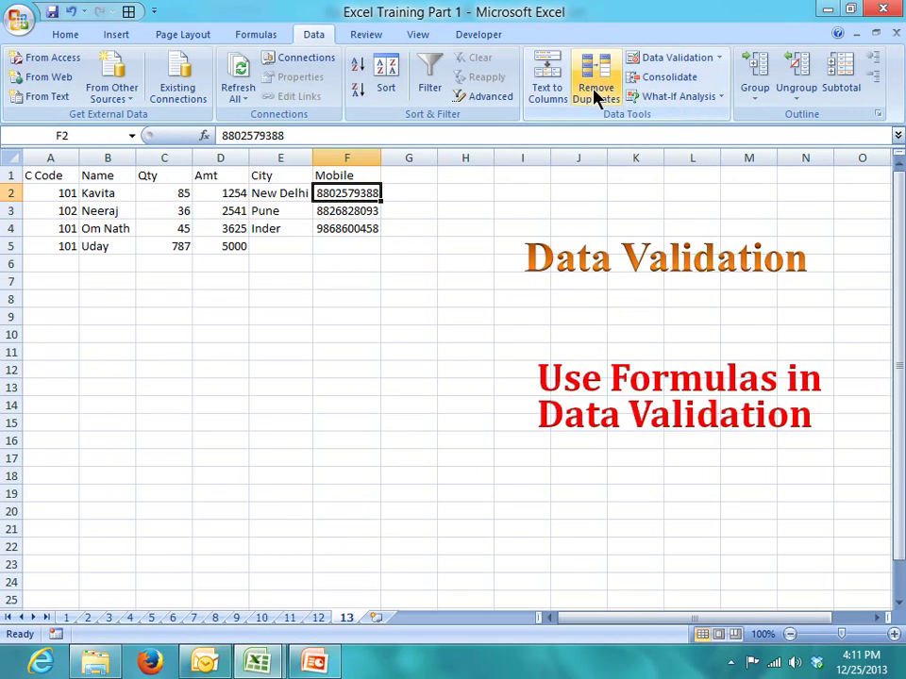
- Edit F2's validation formula, replacing F3 with F2 so it reads =COUNTIF(F:F,F2)=1
left_click(663, 58)
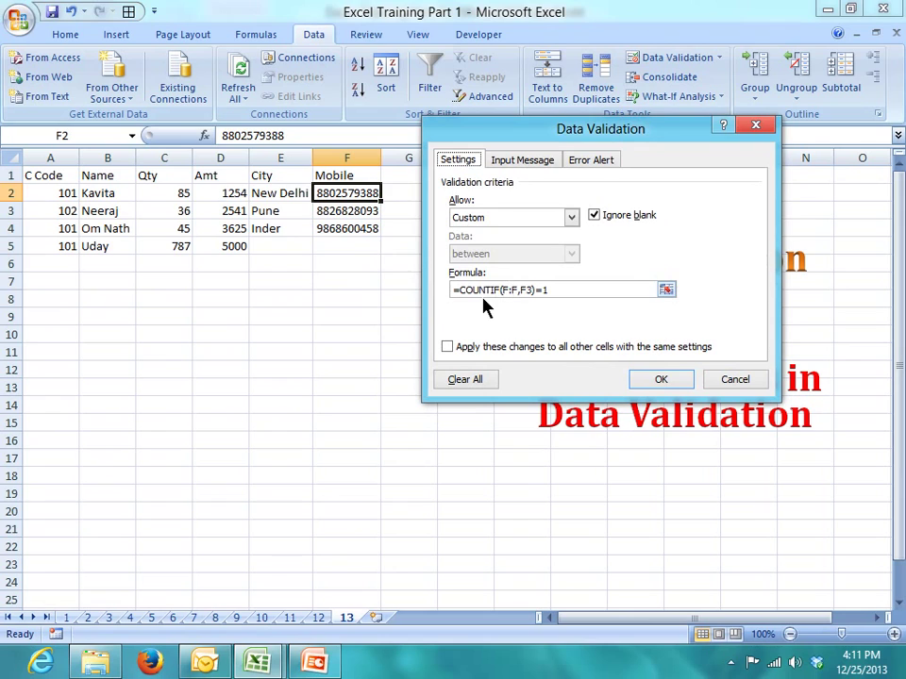
left_click(577, 160)
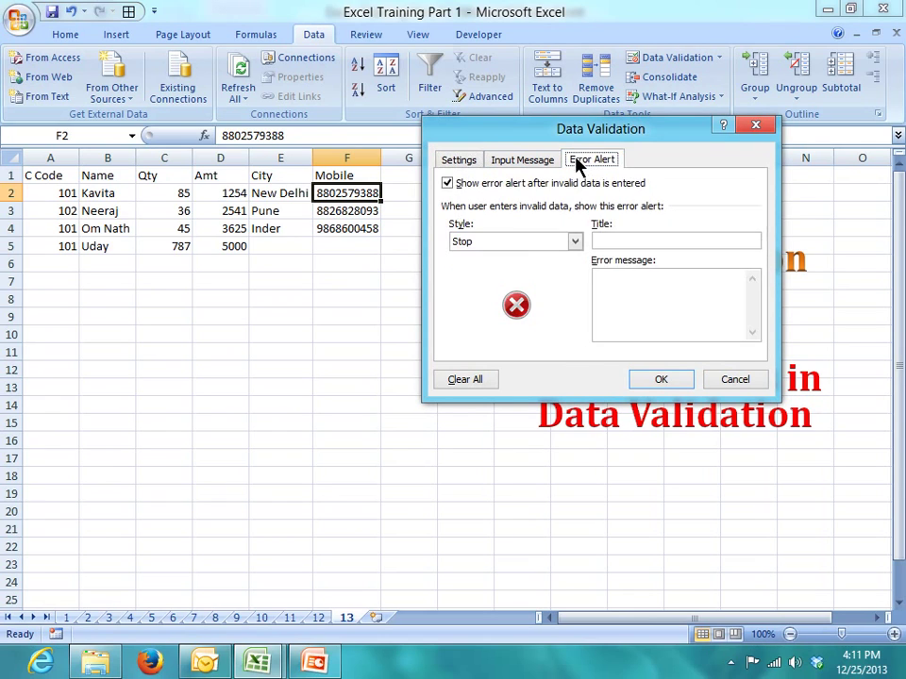
left_click(457, 161)
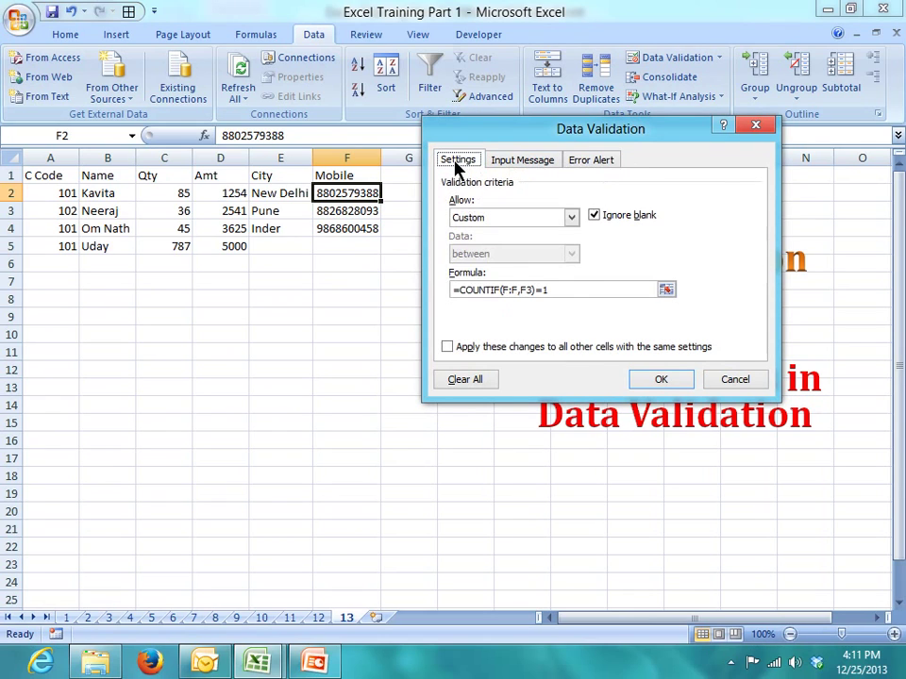
left_click(523, 289)
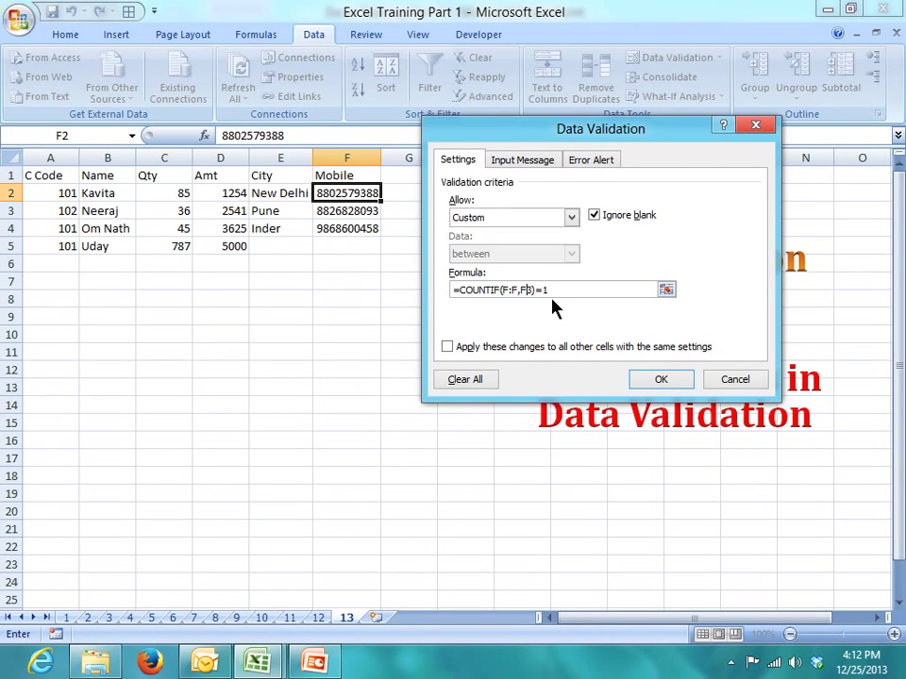
key("Delete")
type("2")
left_click(661, 381)
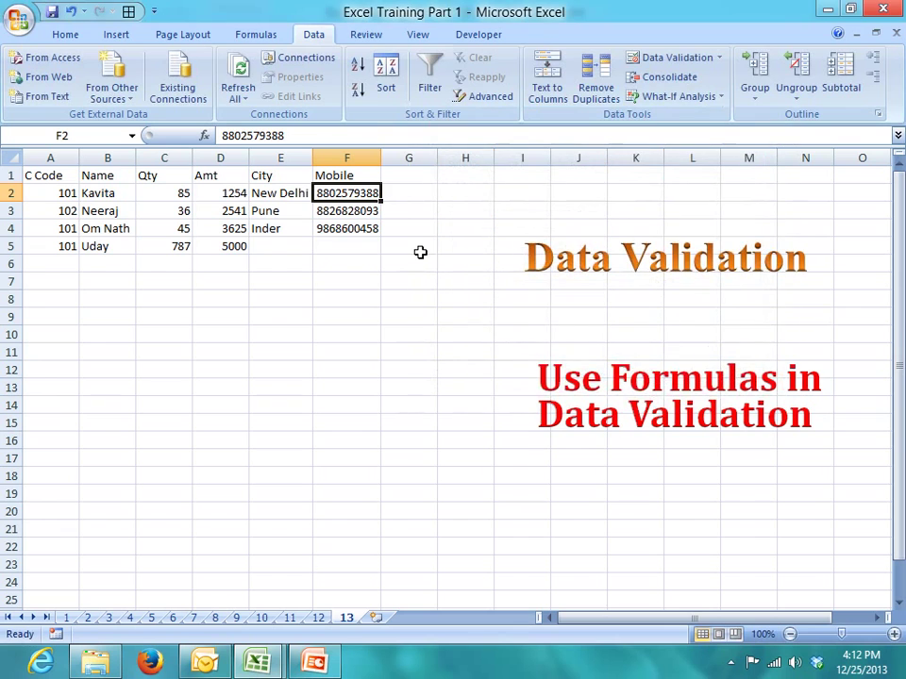
- Copy F2 and paste only its validation rule onto F2:F20 via Paste Special
key("ctrl+c")
left_click_drag(345, 201, 352, 457)
right_click(352, 457)
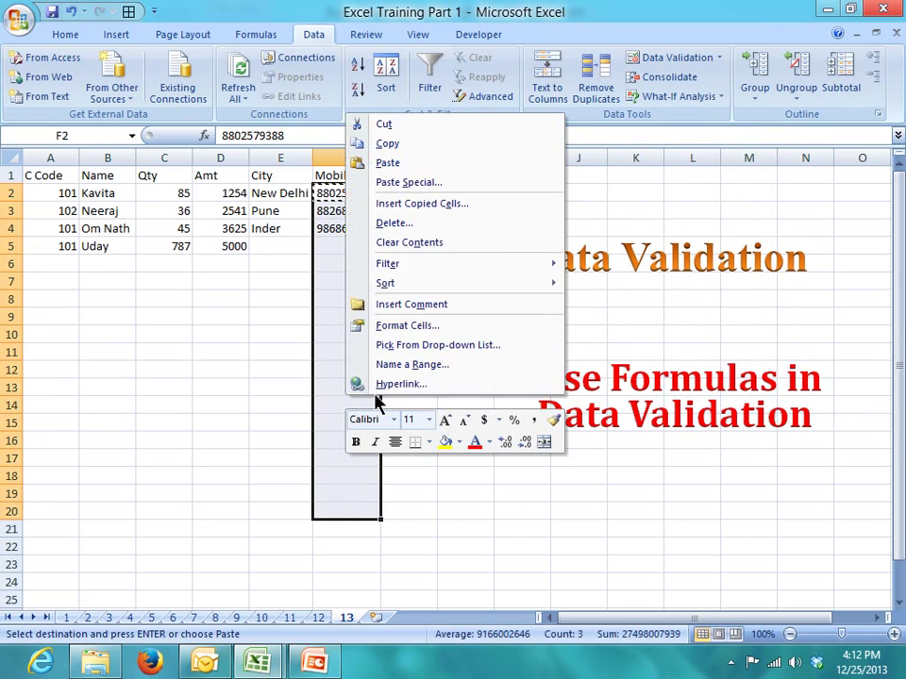
left_click(412, 183)
left_click(279, 166)
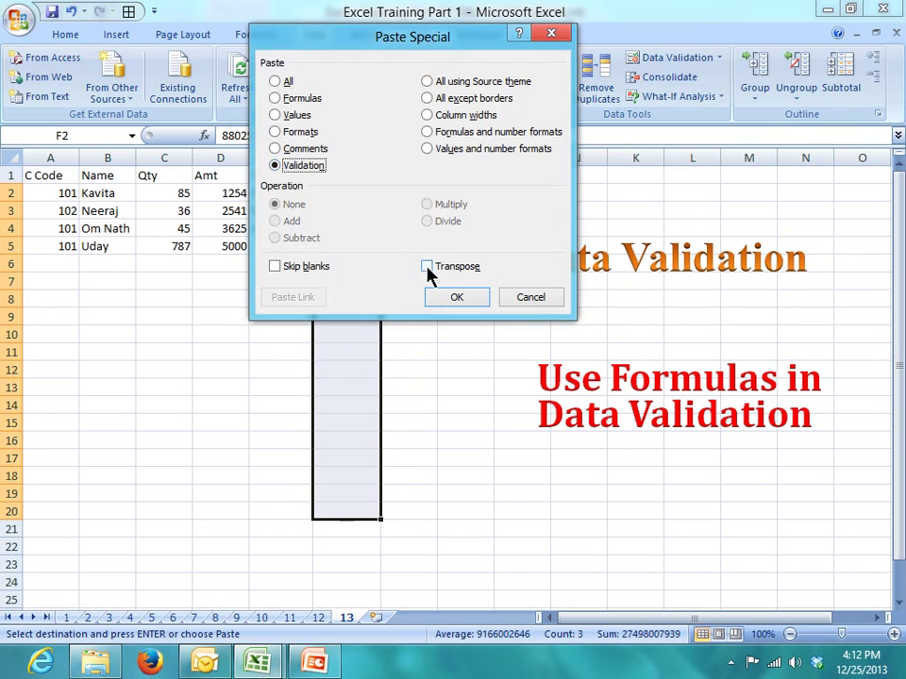
left_click(457, 297)
- Test the rule by entering a duplicate mobile number in F5, then cancel the error
left_click(346, 243)
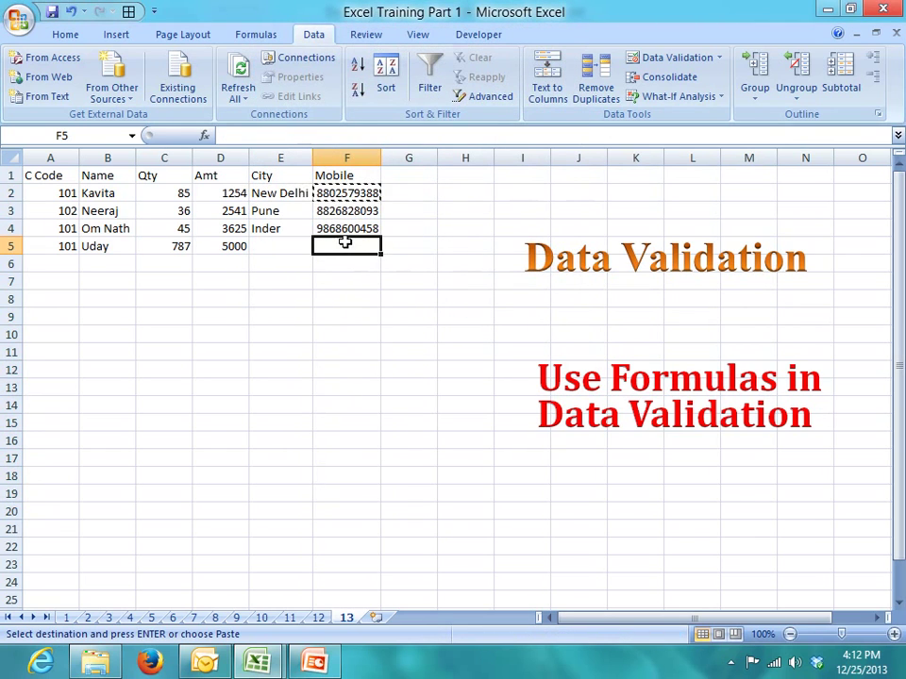
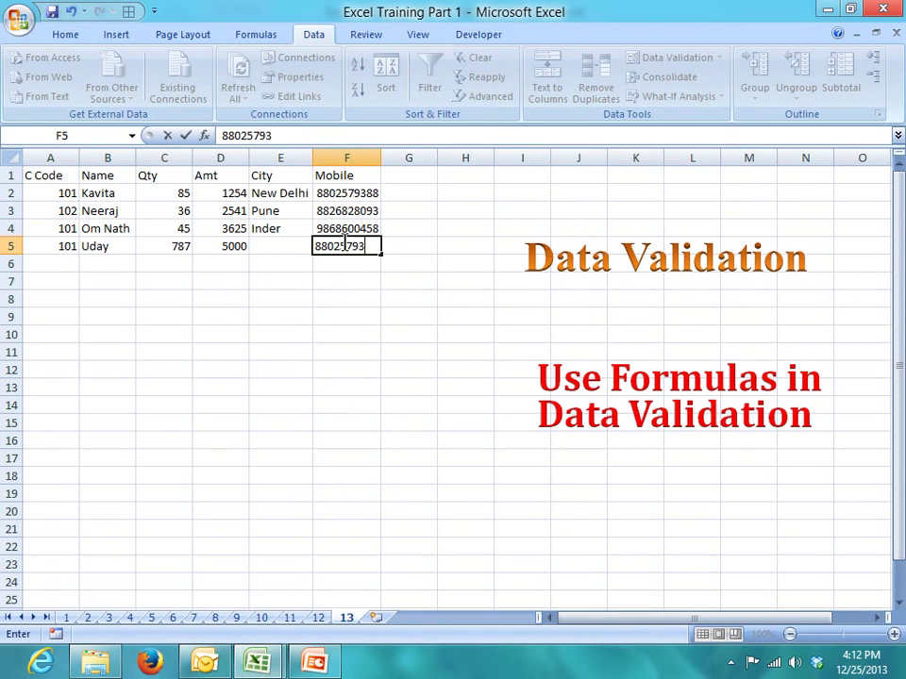
key("Return")
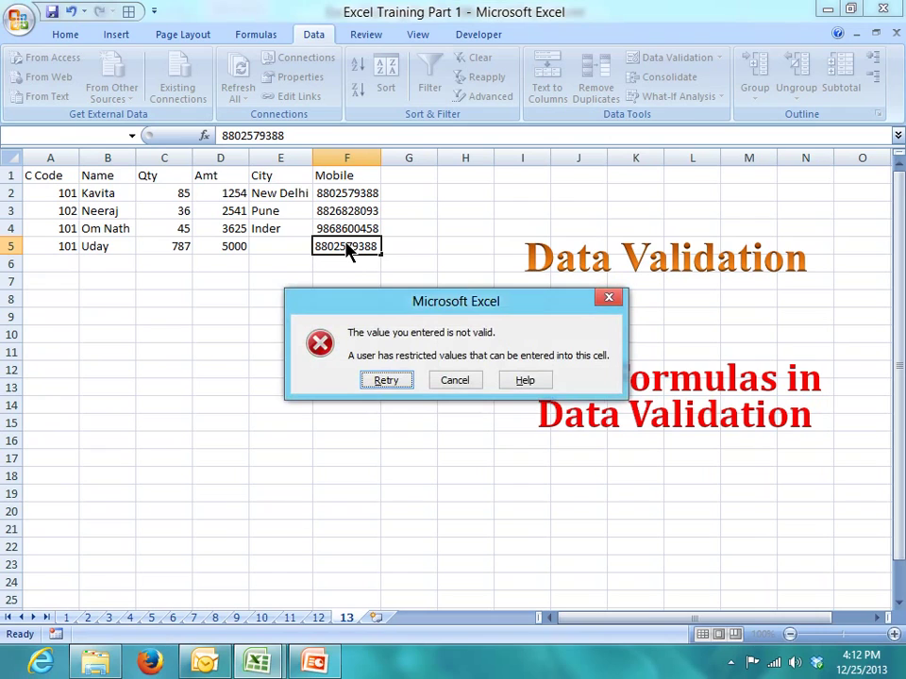
key("Escape")
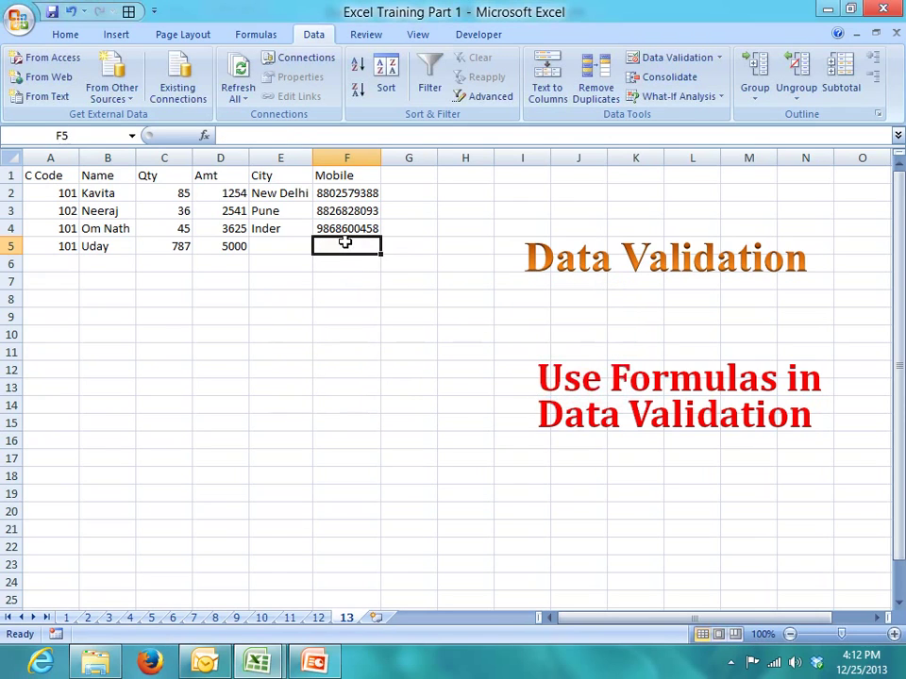